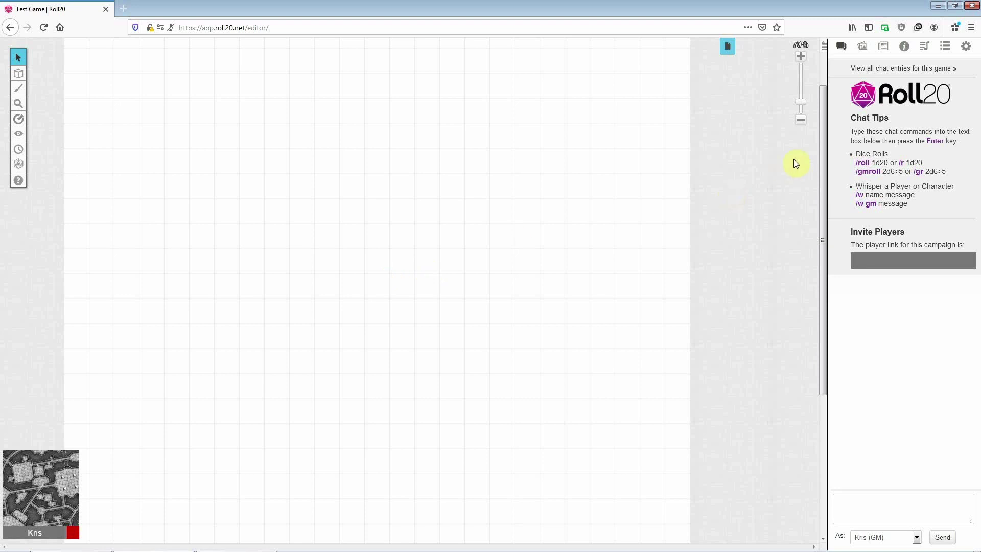
Step: Upload the image puzzle_map_22x18.jpg from the puzzle_vtt folder to the art library
{"action": "left_click", "coordinate": [862, 47]}
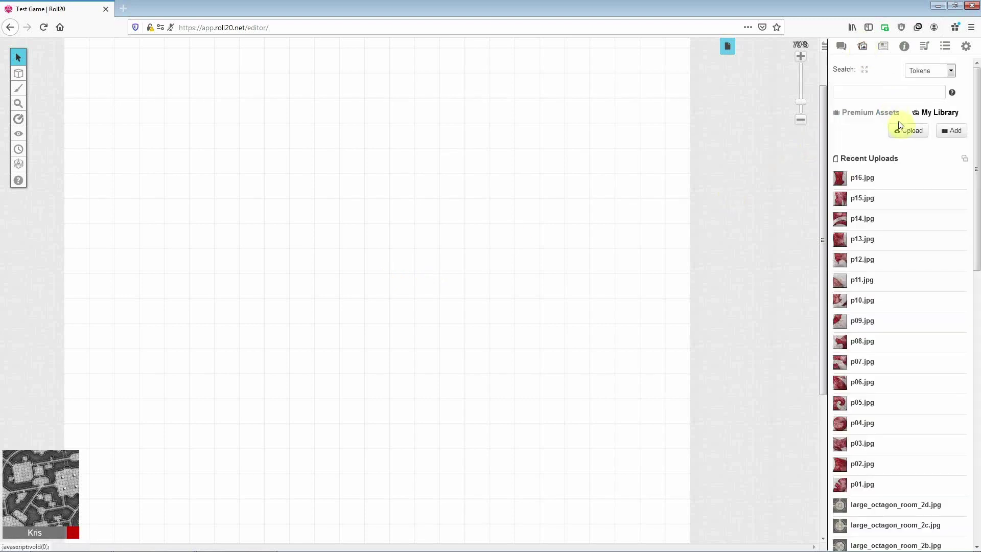
{"action": "left_click", "coordinate": [908, 132]}
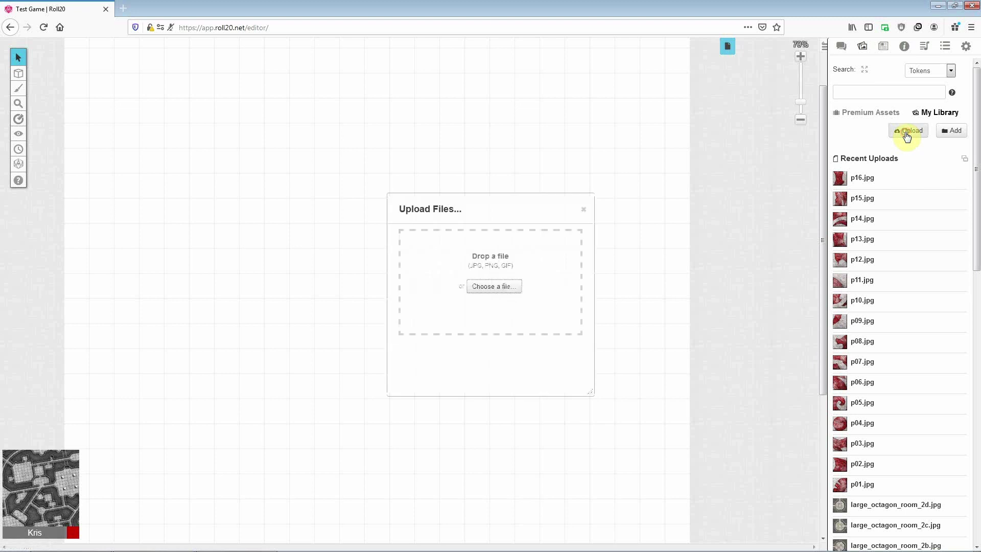
{"action": "left_click", "coordinate": [506, 290]}
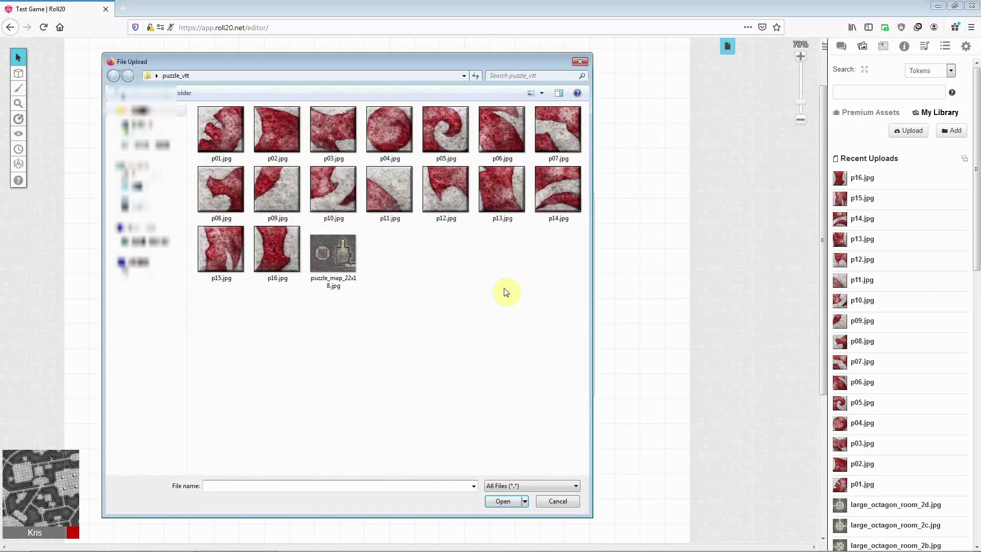
{"action": "left_click", "coordinate": [330, 260]}
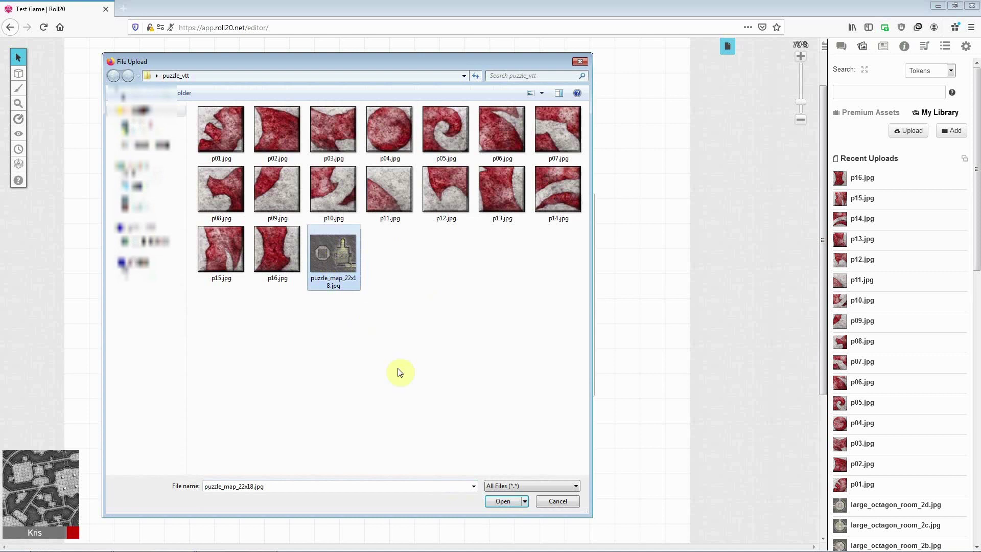
{"action": "left_click", "coordinate": [502, 501]}
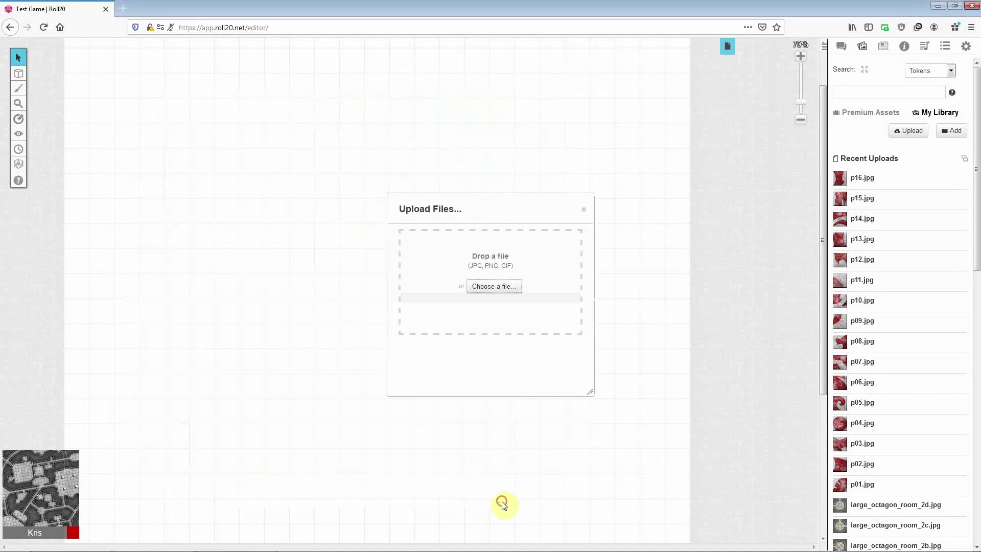
{"action": "left_click", "coordinate": [584, 210]}
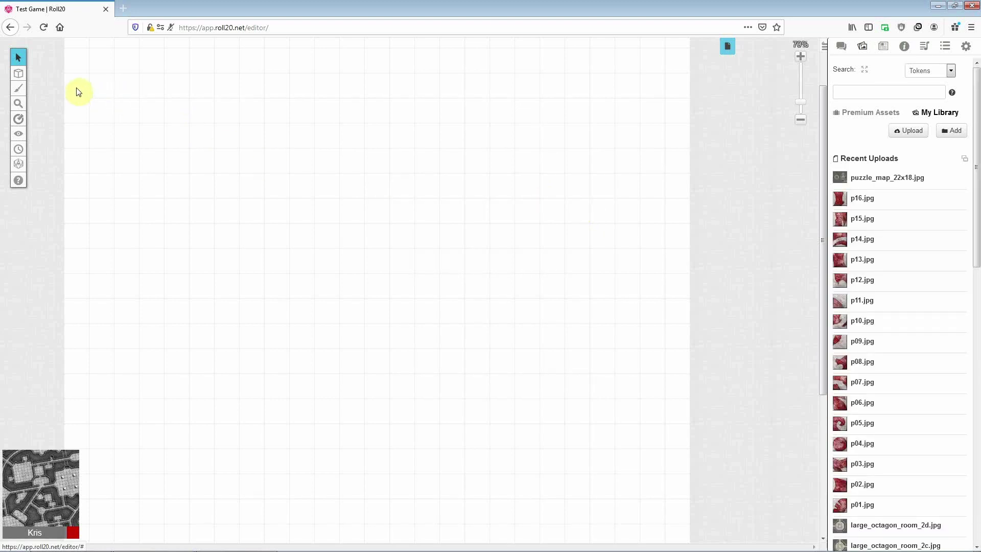
Step: Place puzzle_map_22x18.jpg from the library on the page's Map & Background layer
{"action": "mouse_move", "coordinate": [18, 73]}
{"action": "left_click", "coordinate": [56, 70]}
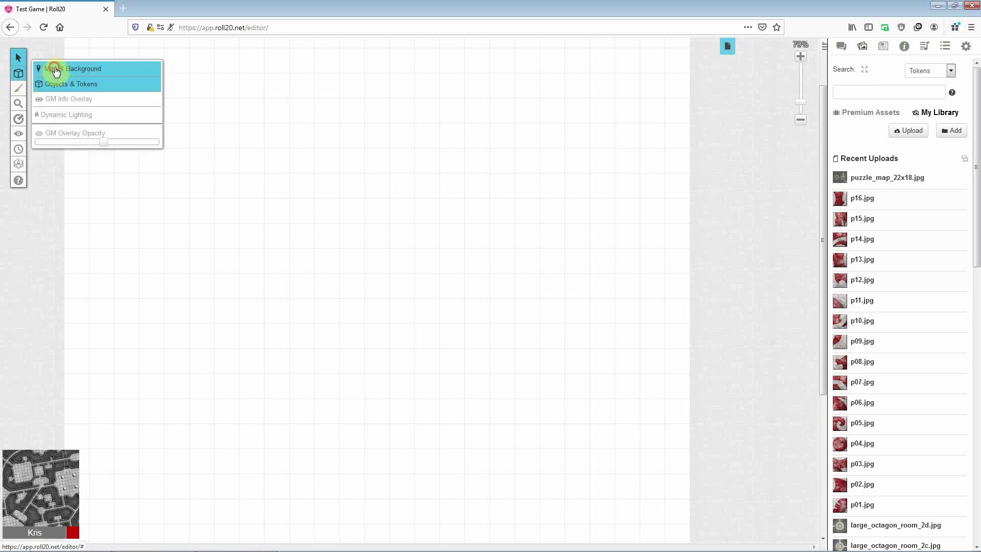
{"action": "left_click_drag", "start_coordinate": [876, 177], "coordinate": [259, 159]}
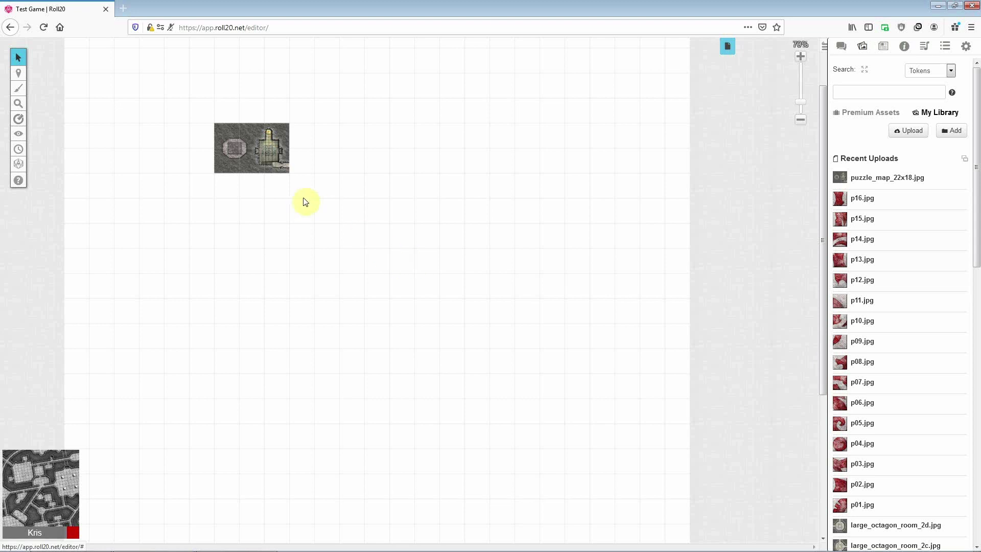
Step: Set the map image's dimensions to 22 units wide by 18 units high and deselect it
{"action": "right_click", "coordinate": [268, 162]}
{"action": "mouse_move", "coordinate": [305, 144]}
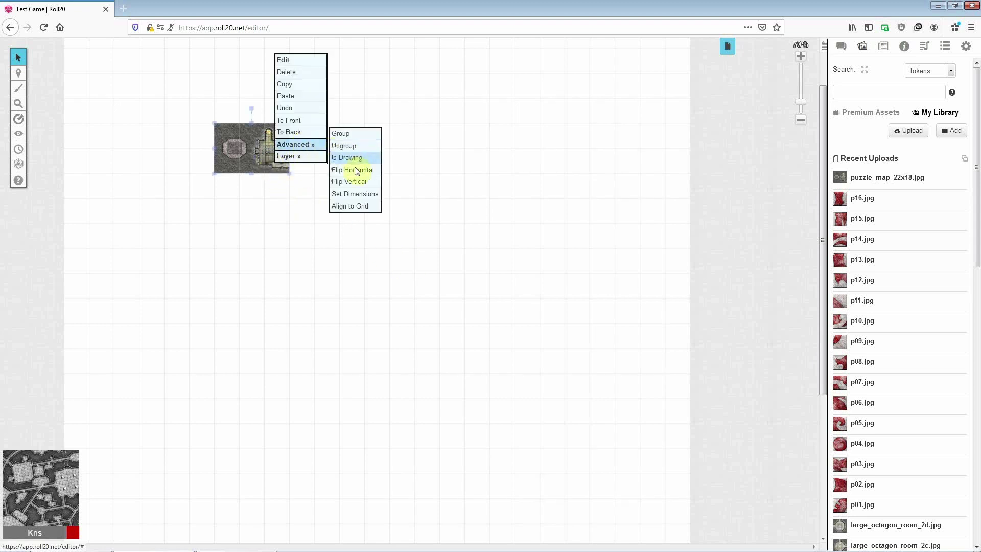
{"action": "left_click", "coordinate": [355, 196]}
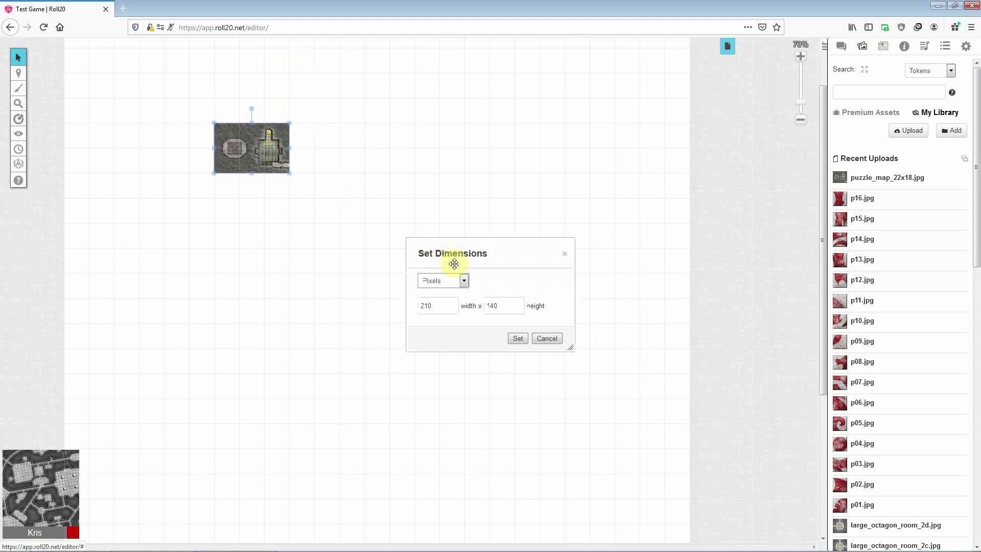
{"action": "left_click", "coordinate": [462, 280]}
{"action": "left_click", "coordinate": [445, 306]}
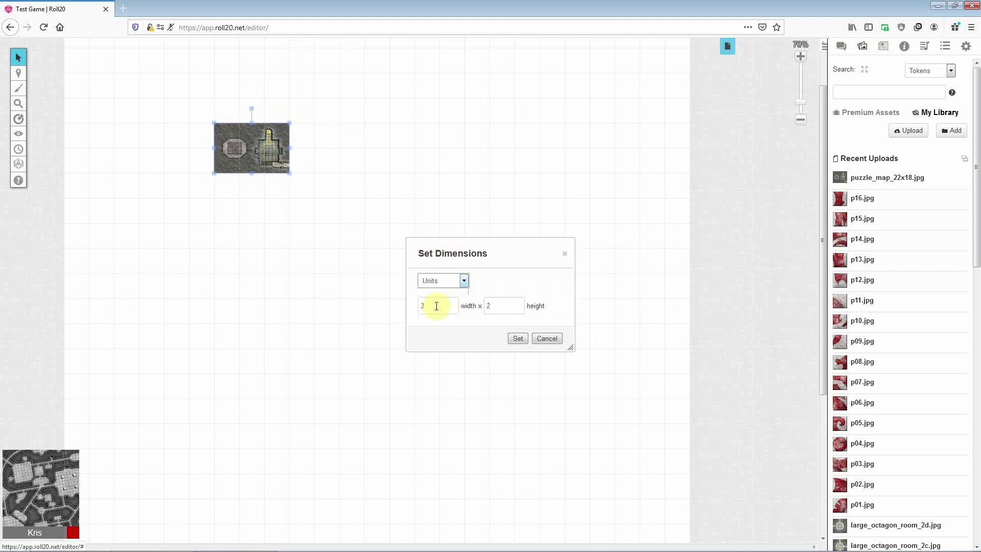
{"action": "double_click", "coordinate": [436, 305]}
{"action": "type", "text": "22"}
{"action": "double_click", "coordinate": [484, 306]}
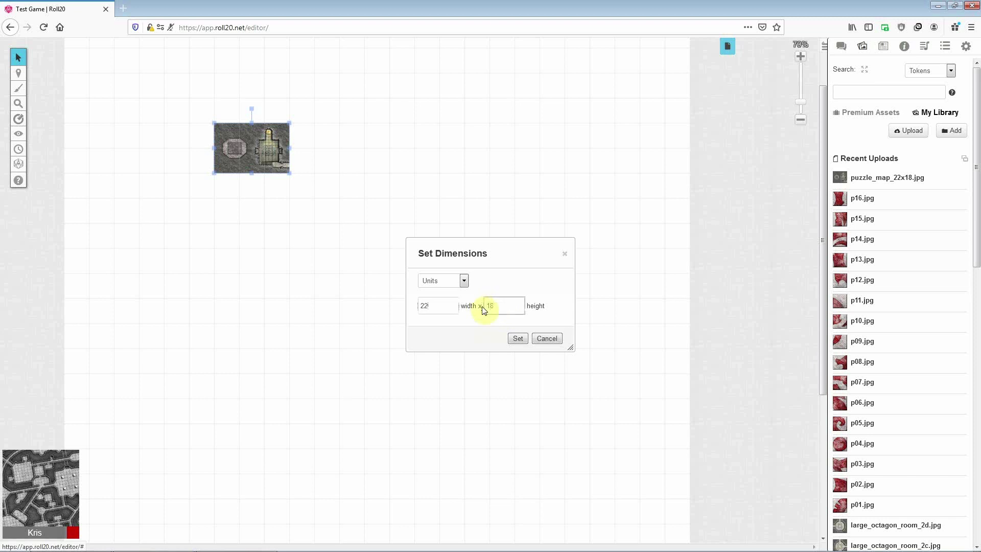
{"action": "type", "text": "18"}
{"action": "left_click", "coordinate": [513, 338]}
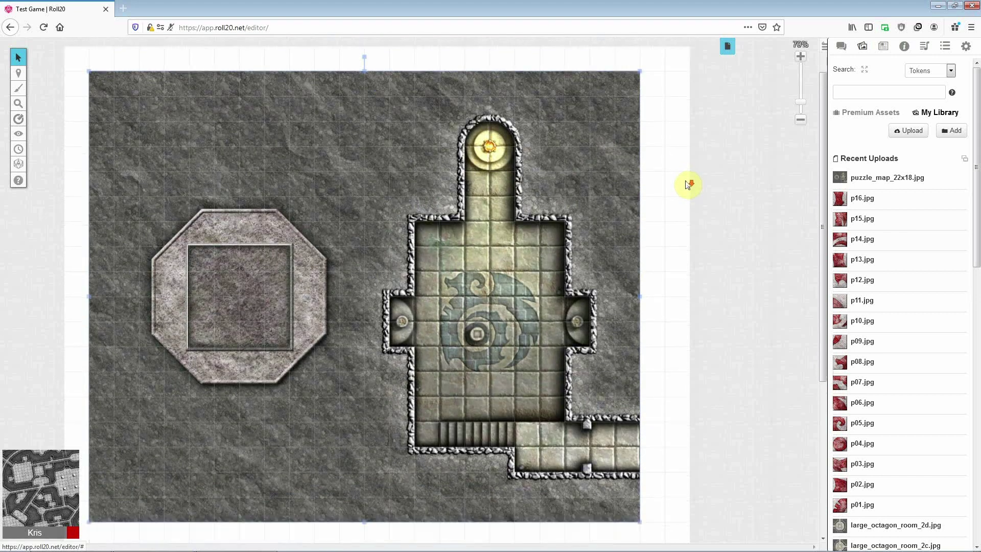
{"action": "left_click", "coordinate": [685, 181]}
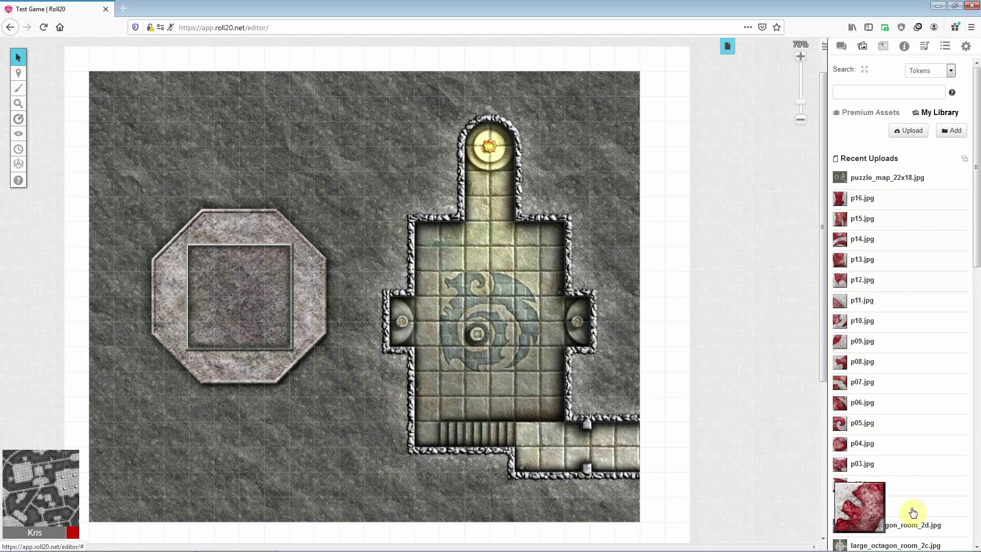
Step: On the Objects & Tokens layer, place puzzle pieces p01.jpg to p08.jpg in two staggered rows above the octagonal platform
{"action": "mouse_move", "coordinate": [18, 74]}
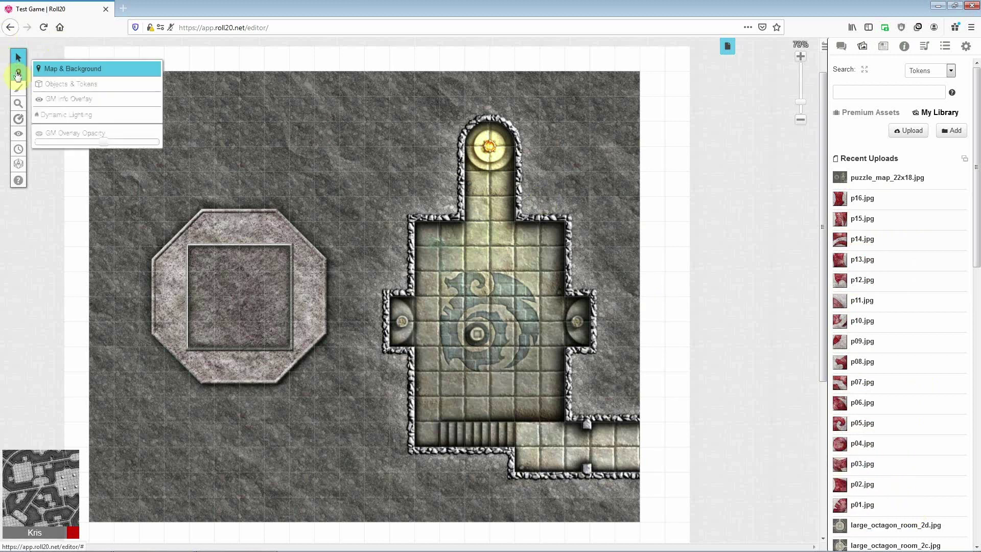
{"action": "left_click", "coordinate": [57, 85]}
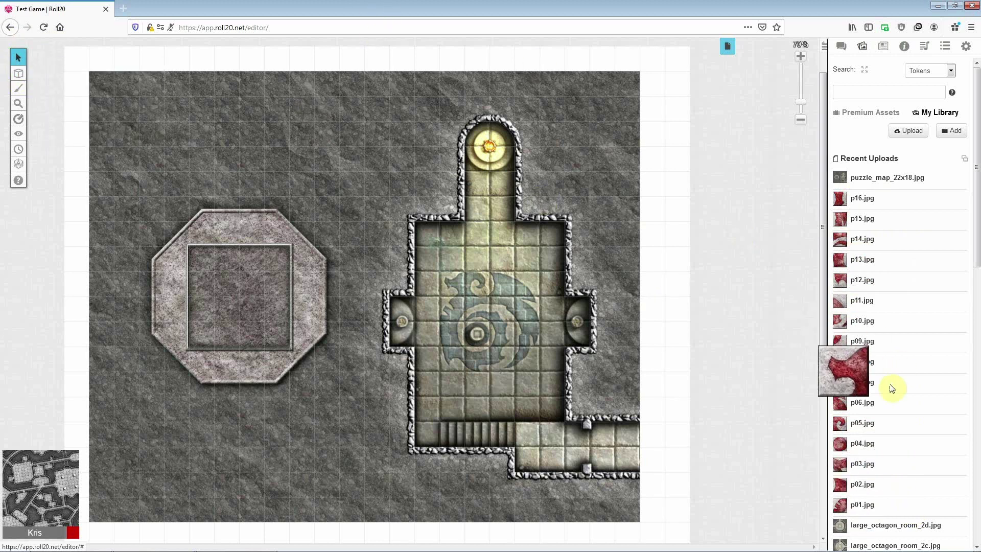
{"action": "left_click_drag", "start_coordinate": [863, 506], "coordinate": [143, 130]}
{"action": "mouse_move", "coordinate": [869, 488]}
{"action": "left_mouse_down"}
{"action": "mouse_move", "coordinate": [204, 151]}
{"action": "mouse_move", "coordinate": [223, 141]}
{"action": "left_mouse_up"}
{"action": "left_click_drag", "start_coordinate": [864, 464], "coordinate": [256, 139]}
{"action": "left_click_drag", "start_coordinate": [864, 443], "coordinate": [306, 139]}
{"action": "left_click_drag", "start_coordinate": [864, 422], "coordinate": [177, 159]}
{"action": "left_click_drag", "start_coordinate": [863, 402], "coordinate": [226, 159]}
{"action": "left_click_drag", "start_coordinate": [864, 381], "coordinate": [276, 159]}
{"action": "left_click_drag", "start_coordinate": [864, 361], "coordinate": [326, 159]}
Step: Place puzzle pieces p09.jpg to p16.jpg in two staggered rows below the octagonal platform
{"action": "left_click_drag", "start_coordinate": [863, 341], "coordinate": [151, 433]}
{"action": "left_click_drag", "start_coordinate": [864, 320], "coordinate": [202, 433]}
{"action": "left_click_drag", "start_coordinate": [863, 300], "coordinate": [252, 433]}
{"action": "left_click_drag", "start_coordinate": [864, 280], "coordinate": [301, 433]}
{"action": "left_click_drag", "start_coordinate": [863, 259], "coordinate": [176, 459]}
{"action": "left_click_drag", "start_coordinate": [863, 239], "coordinate": [227, 458]}
{"action": "left_click_drag", "start_coordinate": [864, 218], "coordinate": [277, 458]}
{"action": "left_click_drag", "start_coordinate": [864, 198], "coordinate": [326, 459]}
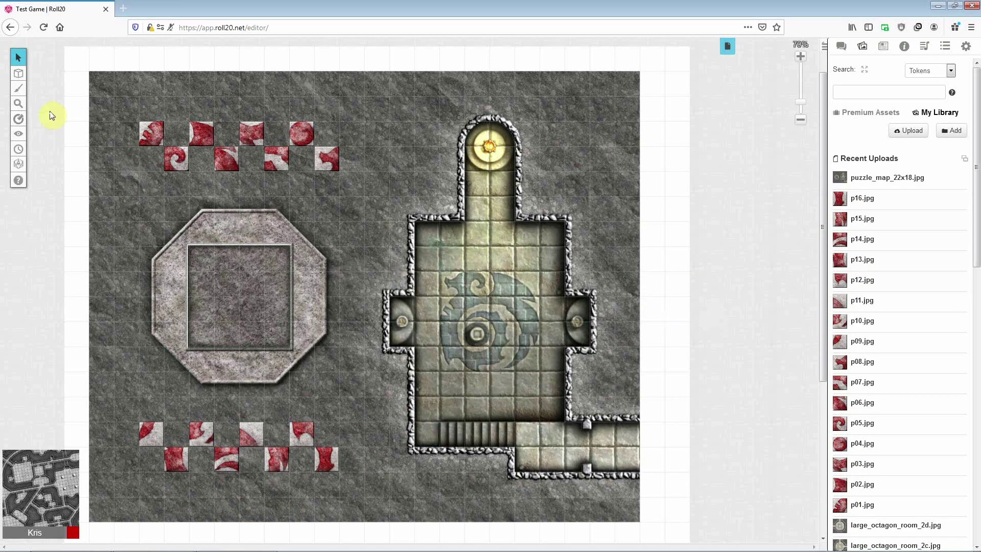
Step: Set puzzle piece p01, the first in the upper row, to be controlled by All Players and save its token settings
{"action": "left_click", "coordinate": [147, 136]}
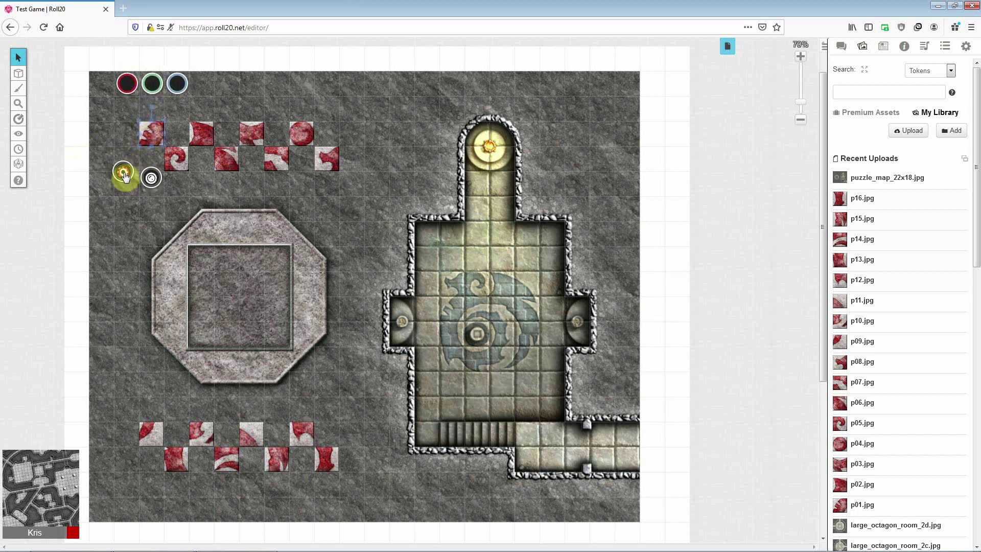
{"action": "left_click", "coordinate": [123, 172]}
{"action": "left_click", "coordinate": [360, 245]}
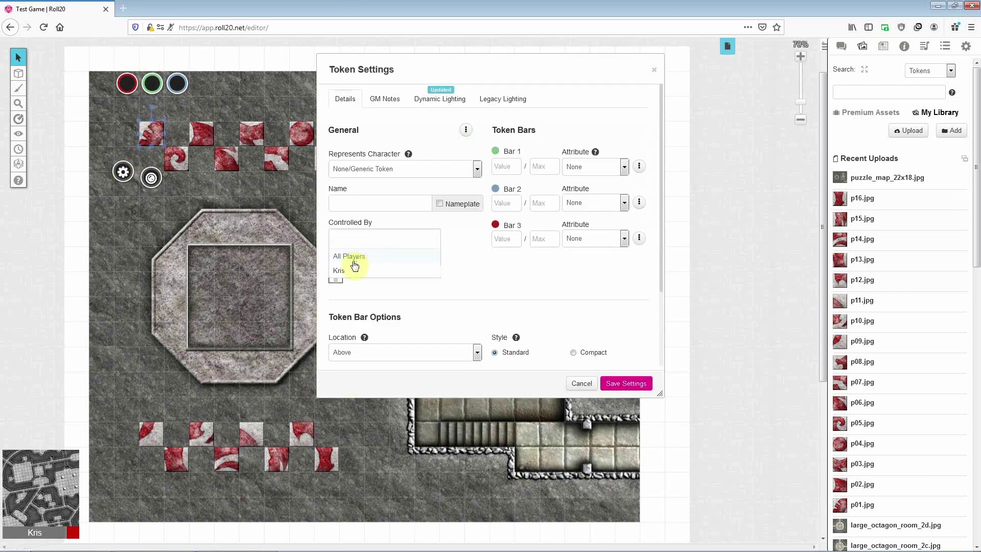
{"action": "left_click", "coordinate": [354, 260]}
{"action": "left_click", "coordinate": [625, 383]}
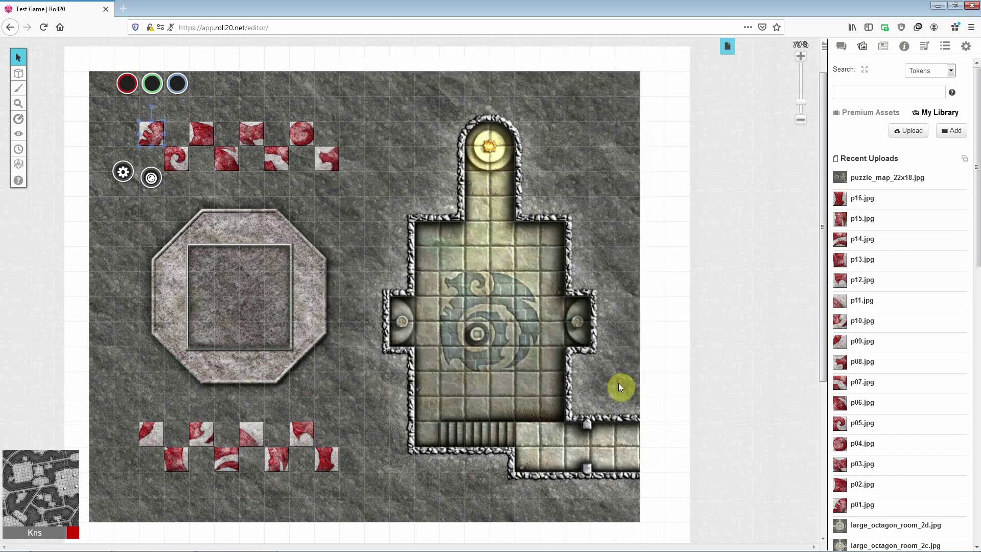
Step: Give All Players control of puzzle piece p05, the first in the second row, and save its token settings
{"action": "double_click", "coordinate": [177, 157]}
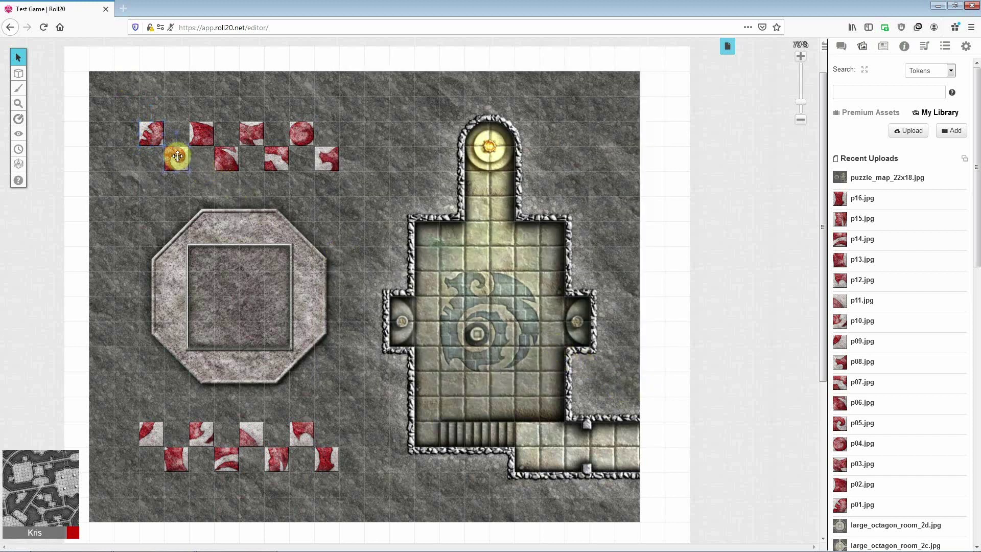
{"action": "left_click", "coordinate": [371, 240]}
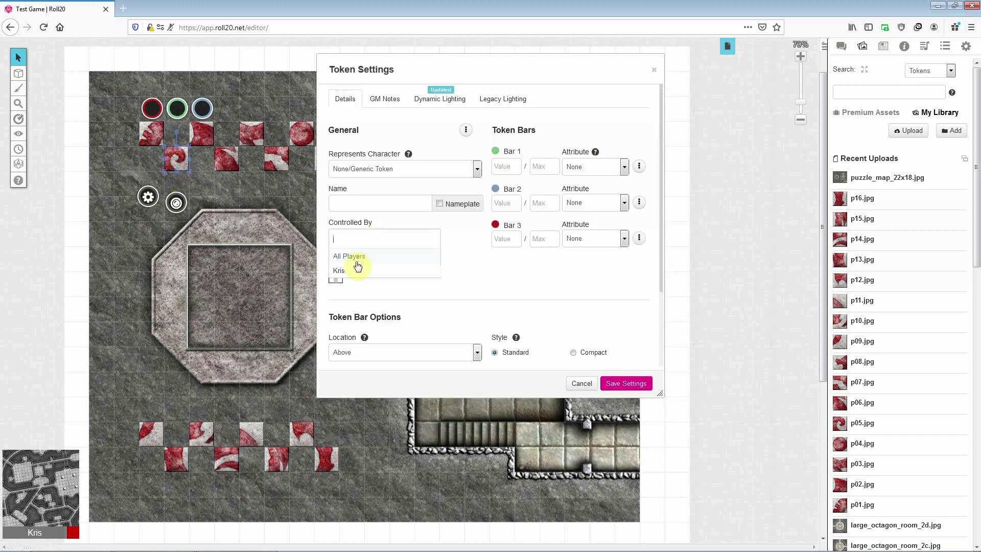
{"action": "left_click", "coordinate": [352, 257]}
{"action": "left_click", "coordinate": [626, 383]}
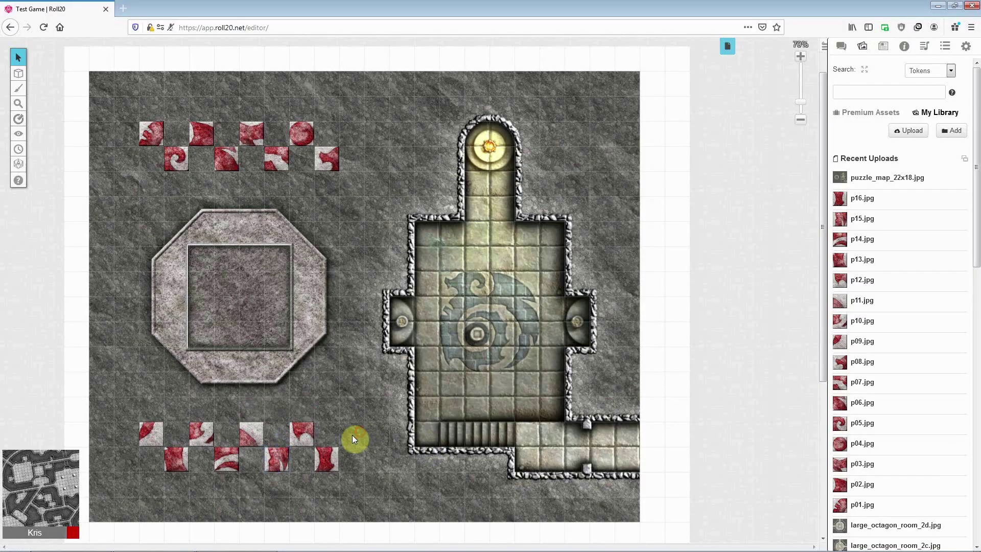
Step: Give All Players control of puzzle piece p16, the last in the lowest row, save its settings and deselect it
{"action": "left_click", "coordinate": [329, 458]}
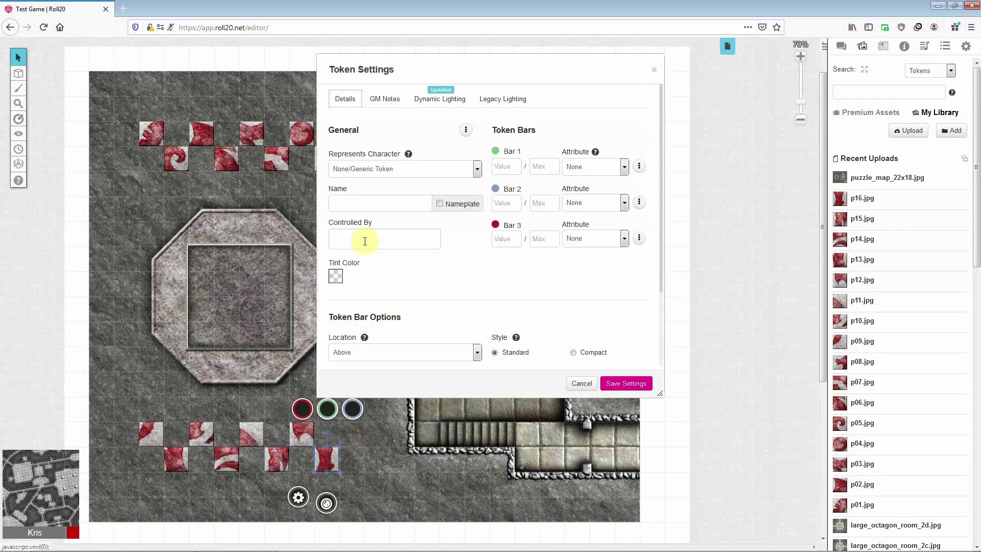
{"action": "left_click", "coordinate": [363, 240]}
{"action": "left_click", "coordinate": [349, 257]}
{"action": "left_click", "coordinate": [626, 383]}
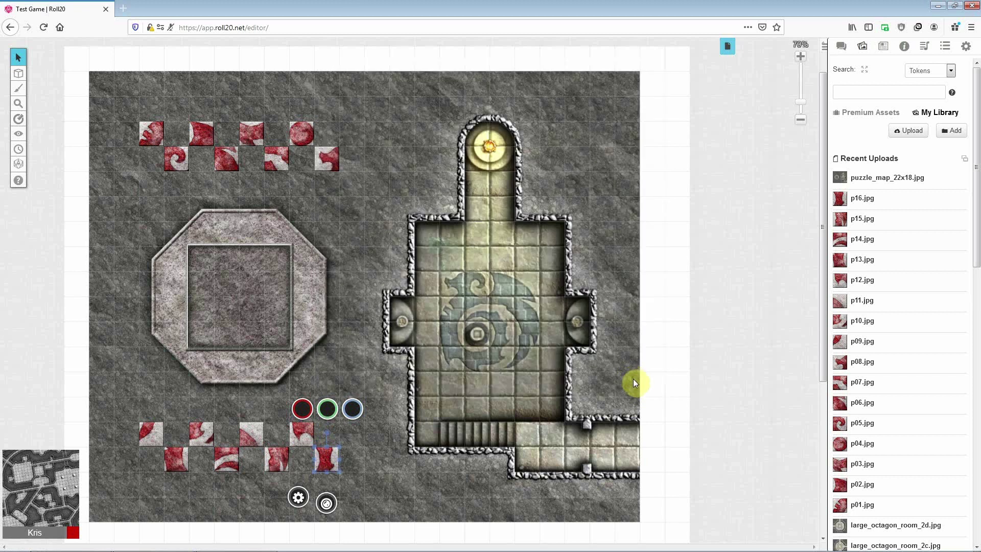
{"action": "left_click", "coordinate": [429, 330]}
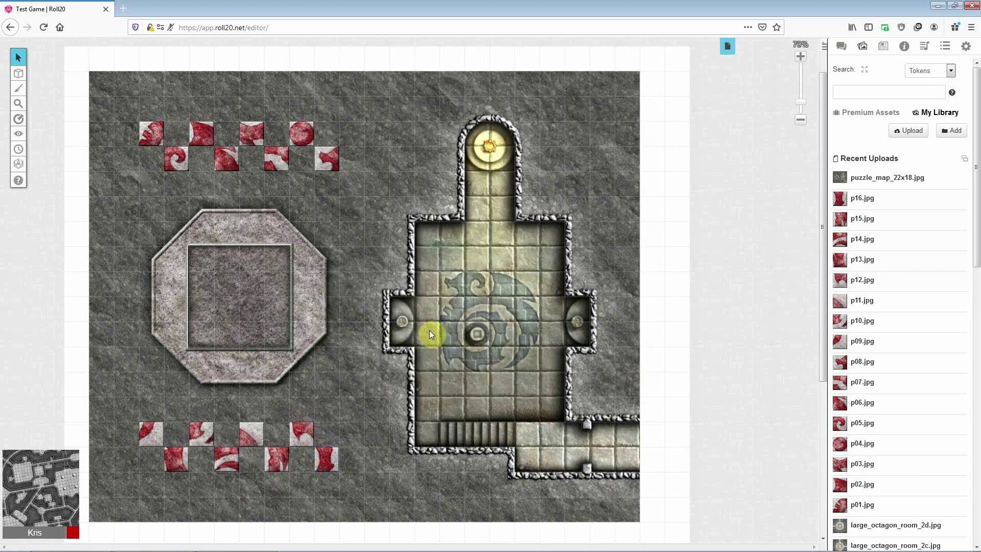
Step: Enable legacy Fog of War for the Untitled page, set GM darkness opacity to about two thirds, and save the page settings
{"action": "left_click", "coordinate": [729, 47]}
{"action": "mouse_move", "coordinate": [173, 84]}
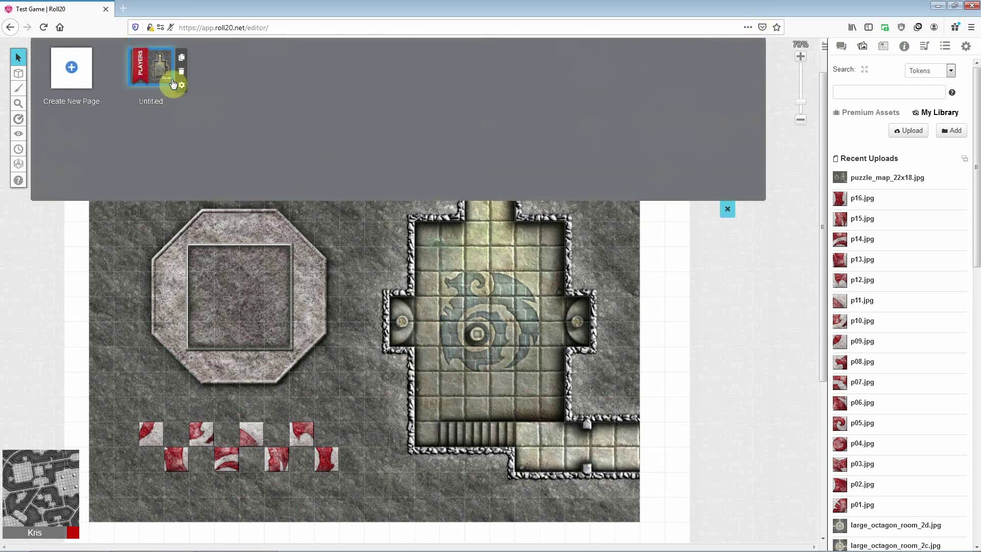
{"action": "left_click", "coordinate": [181, 86]}
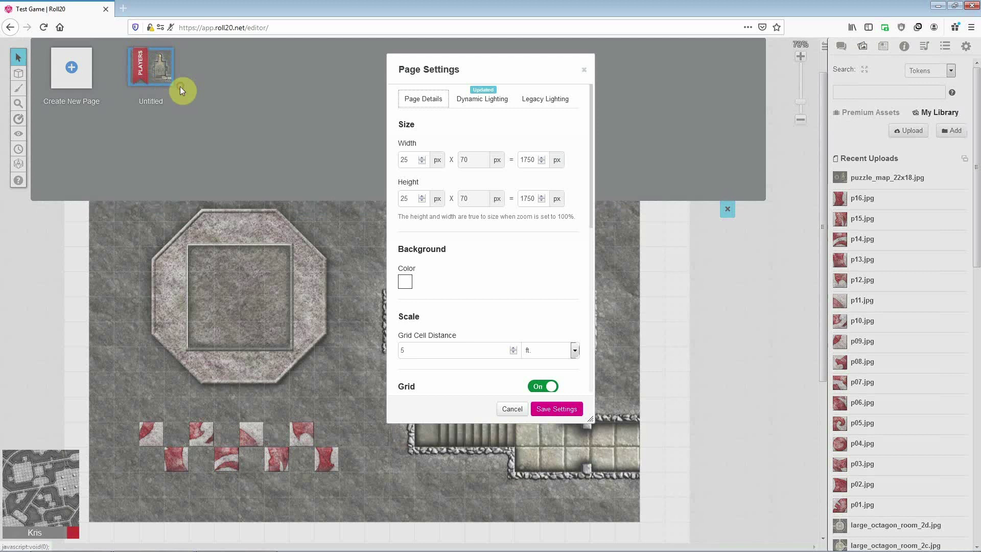
{"action": "left_click", "coordinate": [554, 104]}
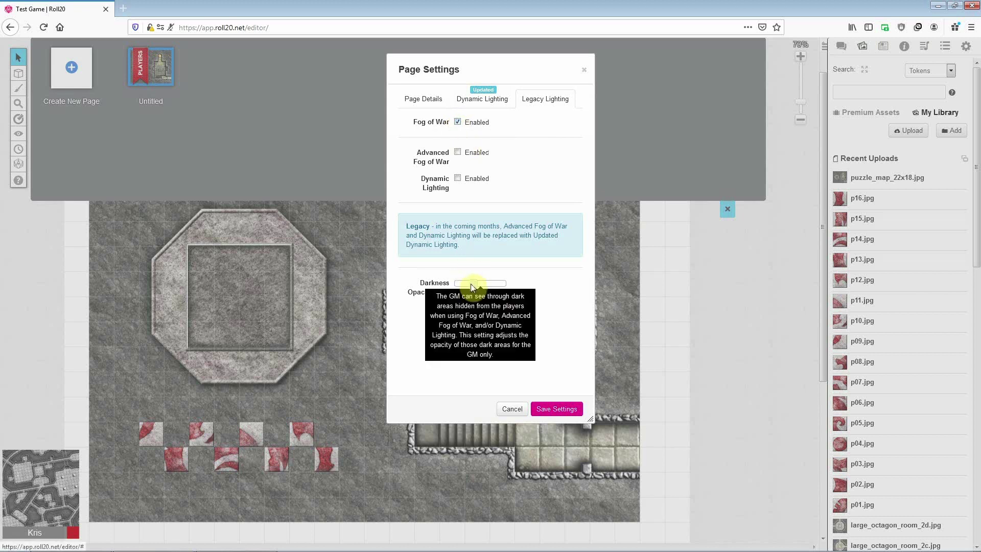
{"action": "left_click_drag", "start_coordinate": [472, 283], "coordinate": [484, 284]}
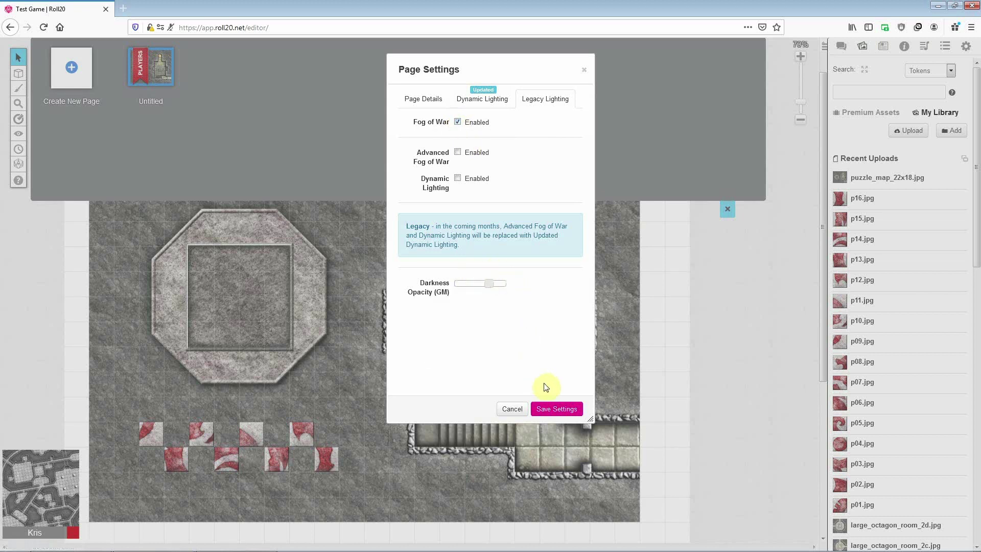
{"action": "left_click", "coordinate": [554, 411]}
{"action": "left_click", "coordinate": [727, 209]}
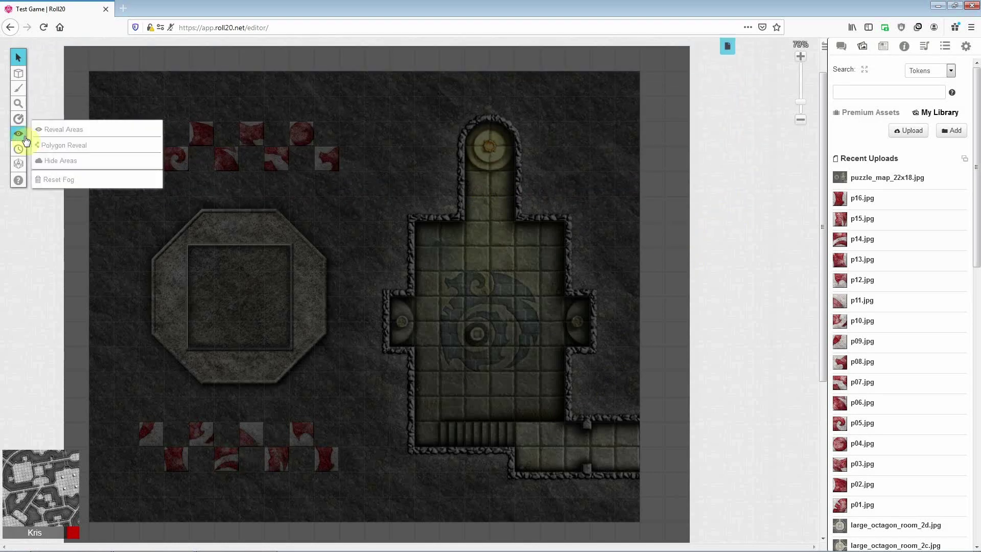
Step: Reveal a rectangular fog area over the entrance corridor and stairs at the chamber's lower right
{"action": "left_click", "coordinate": [18, 133]}
{"action": "left_click", "coordinate": [57, 131]}
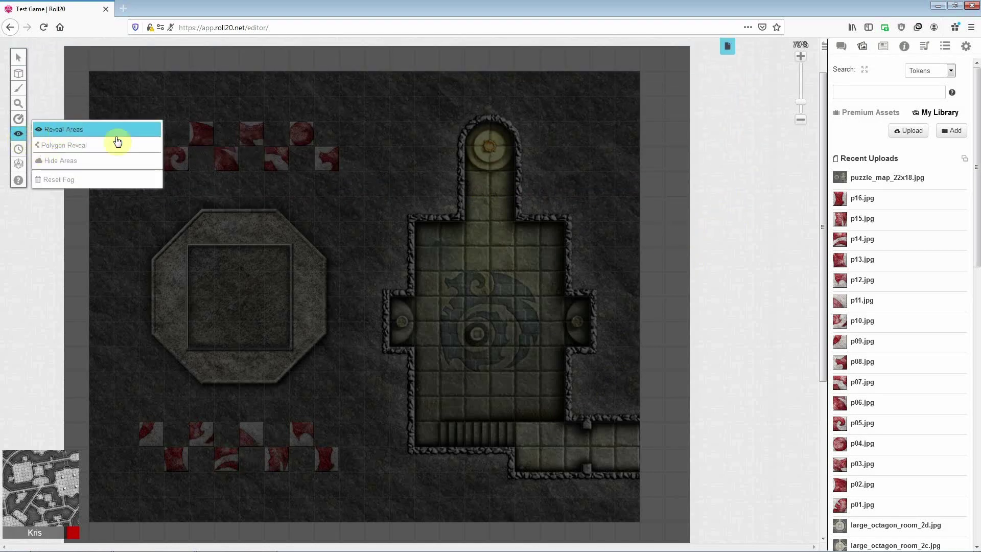
{"action": "left_click_drag", "start_coordinate": [680, 411], "coordinate": [456, 495]}
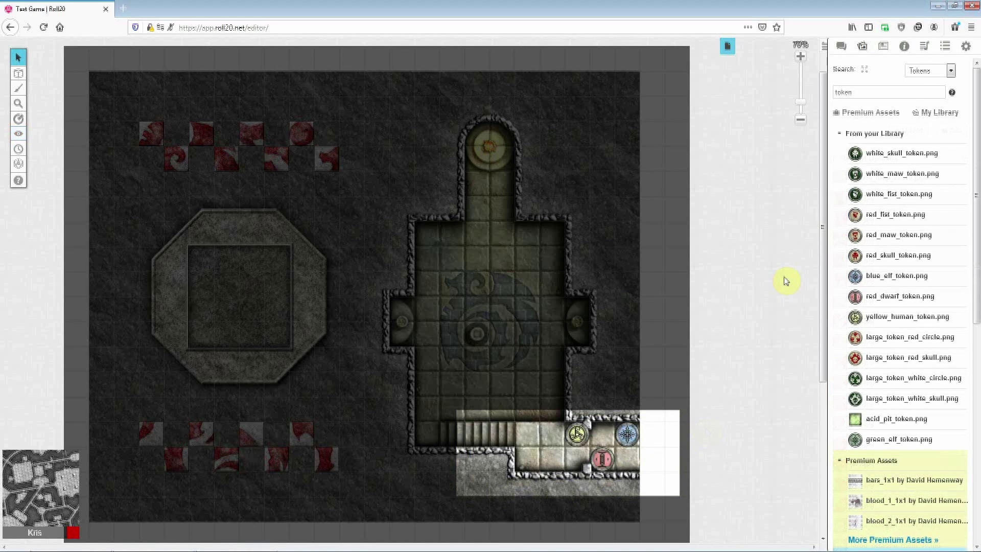
Step: Move the yellow human, red dwarf and blue elf tokens two squares along the corridor toward the stairs
{"action": "left_click_drag", "start_coordinate": [577, 434], "coordinate": [526, 434]}
{"action": "left_click_drag", "start_coordinate": [599, 462], "coordinate": [551, 459]}
{"action": "left_click_drag", "start_coordinate": [600, 460], "coordinate": [577, 435]}
Step: Reveal a rectangular fog area over the whole main chamber, from above the circular alcove down past the stairs
{"action": "mouse_move", "coordinate": [18, 133]}
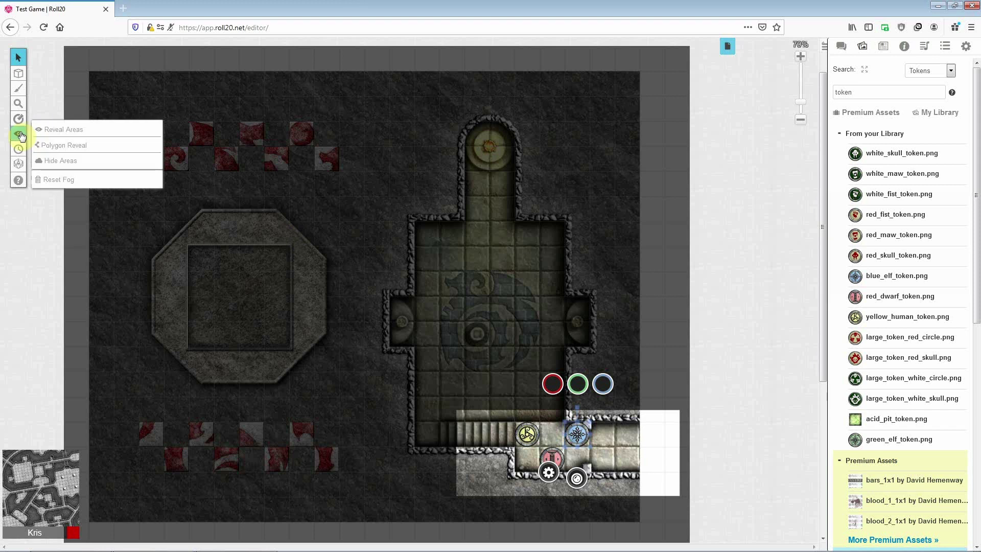
{"action": "left_click", "coordinate": [49, 130]}
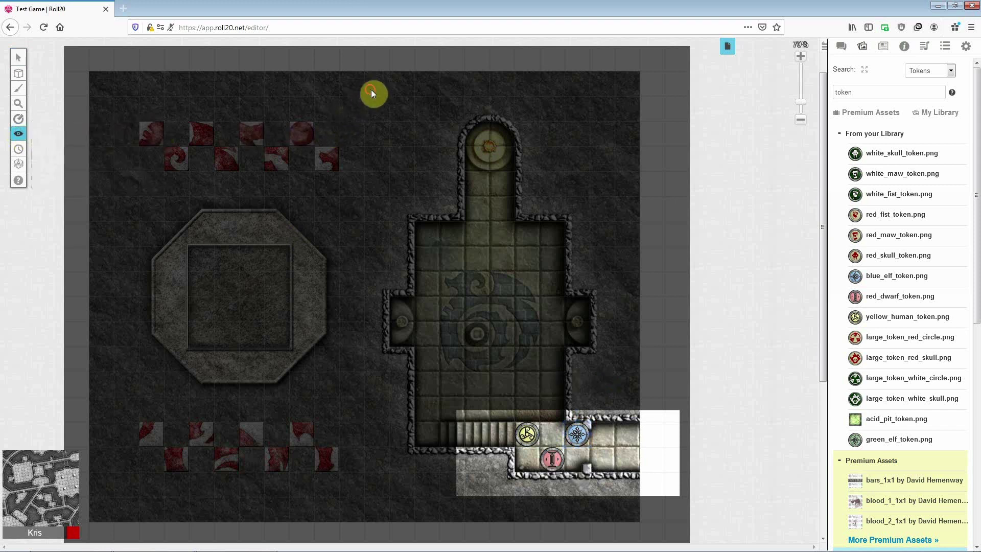
{"action": "left_click_drag", "start_coordinate": [371, 91], "coordinate": [618, 505]}
Step: Move the yellow human token from the corridor into the chamber, directly below the central pedestal
{"action": "left_click", "coordinate": [18, 56]}
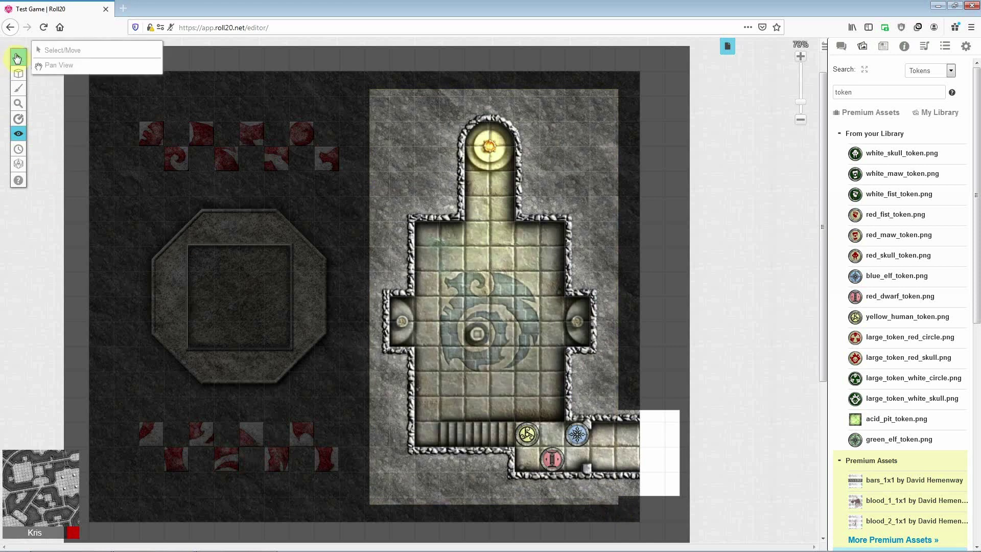
{"action": "left_click", "coordinate": [58, 52]}
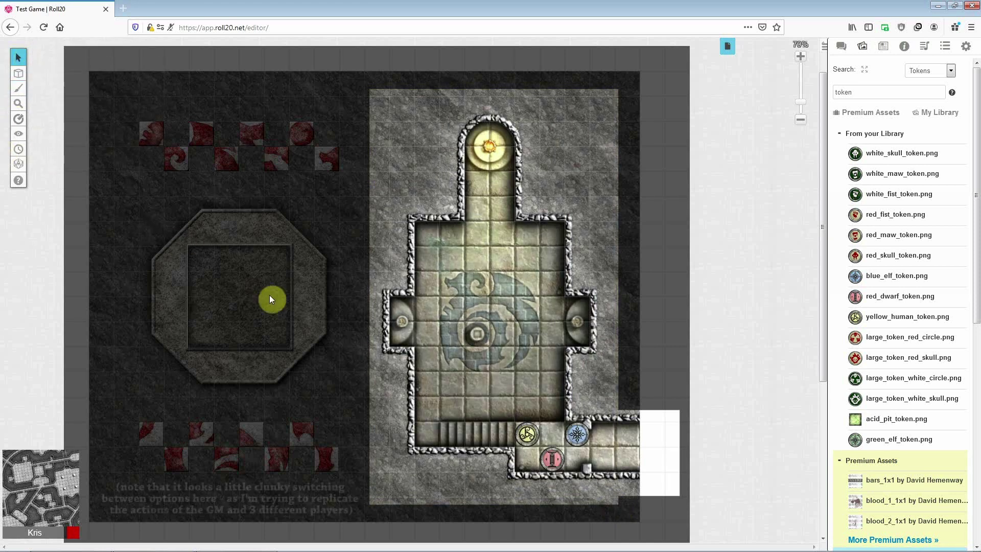
{"action": "left_click_drag", "start_coordinate": [526, 431], "coordinate": [477, 356]}
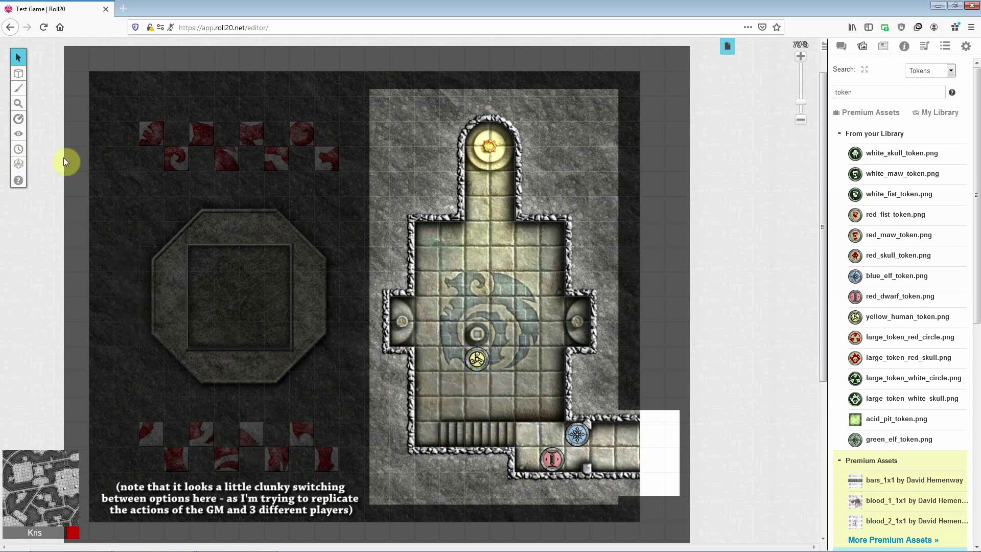
Step: Try to reveal the fog over the octagonal puzzle frame beside the chamber
{"action": "mouse_move", "coordinate": [19, 133]}
{"action": "left_click", "coordinate": [59, 129]}
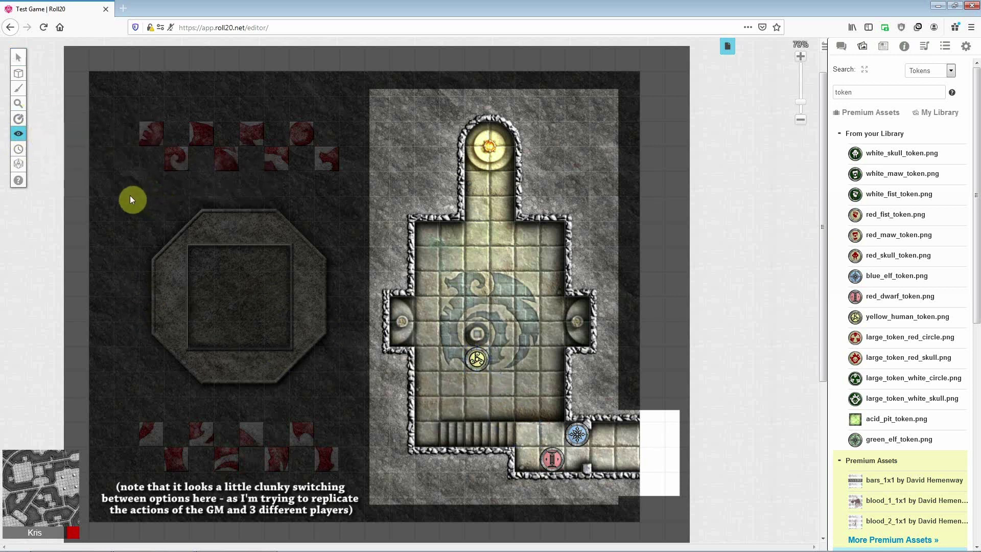
{"action": "left_click_drag", "start_coordinate": [121, 194], "coordinate": [397, 408]}
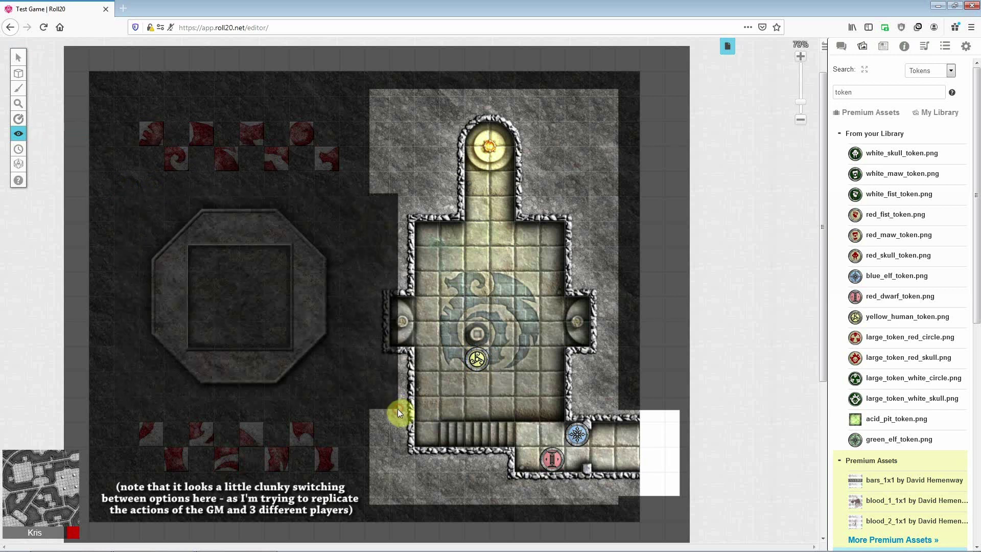
Step: Reveal a rectangular fog area covering the octagonal puzzle frame and reaching the chamber's west wall
{"action": "mouse_move", "coordinate": [19, 133]}
{"action": "left_click", "coordinate": [94, 182]}
{"action": "left_click_drag", "start_coordinate": [107, 187], "coordinate": [409, 415]}
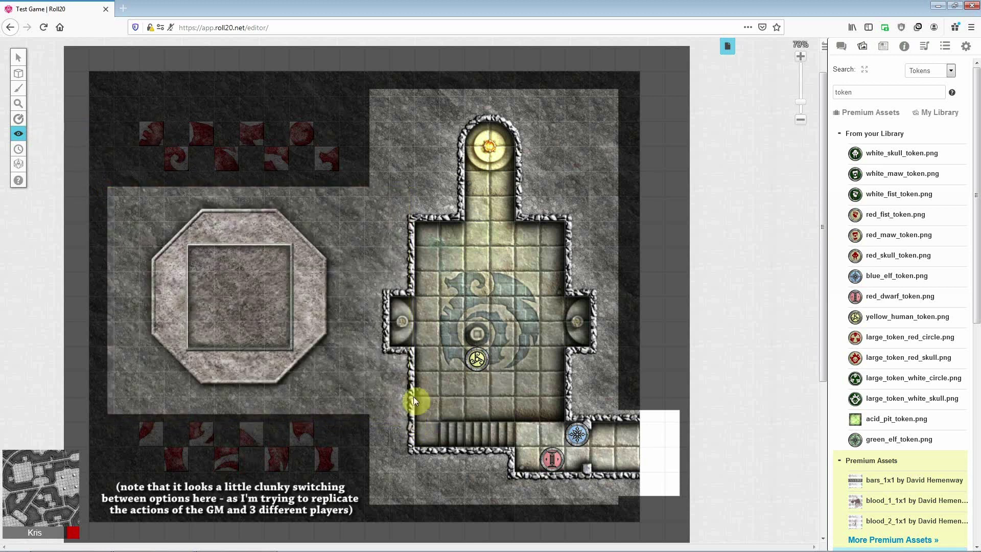
Step: Move the blue elf token beside the chamber's west alcove and reveal the fog over the puzzle pieces above the octagonal frame
{"action": "mouse_move", "coordinate": [18, 56]}
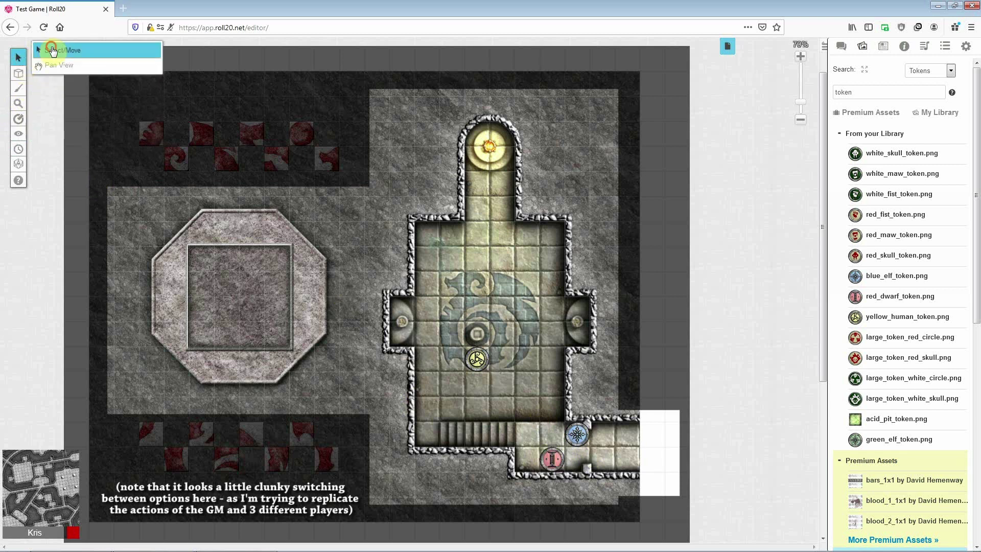
{"action": "left_click", "coordinate": [46, 49]}
{"action": "left_click_drag", "start_coordinate": [579, 433], "coordinate": [427, 335]}
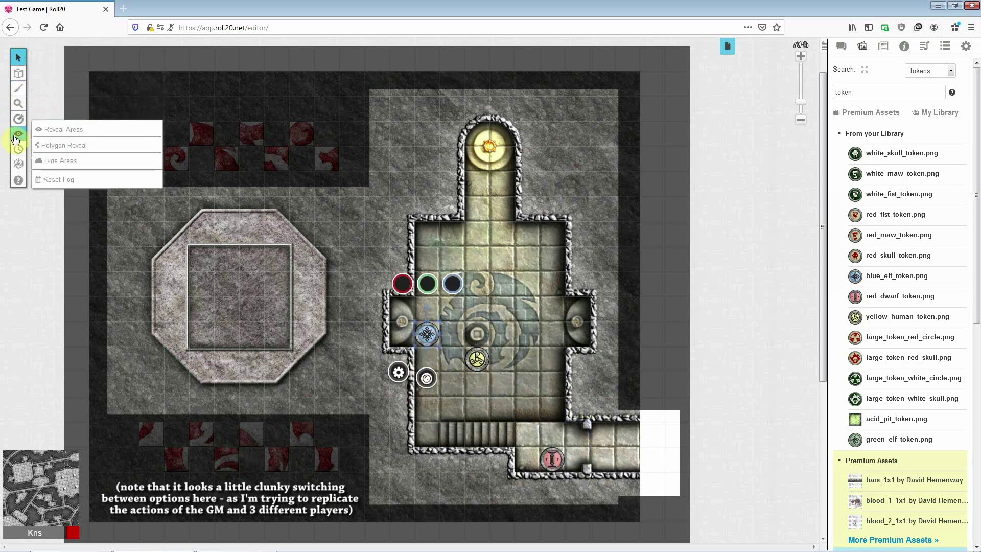
{"action": "left_click", "coordinate": [52, 131]}
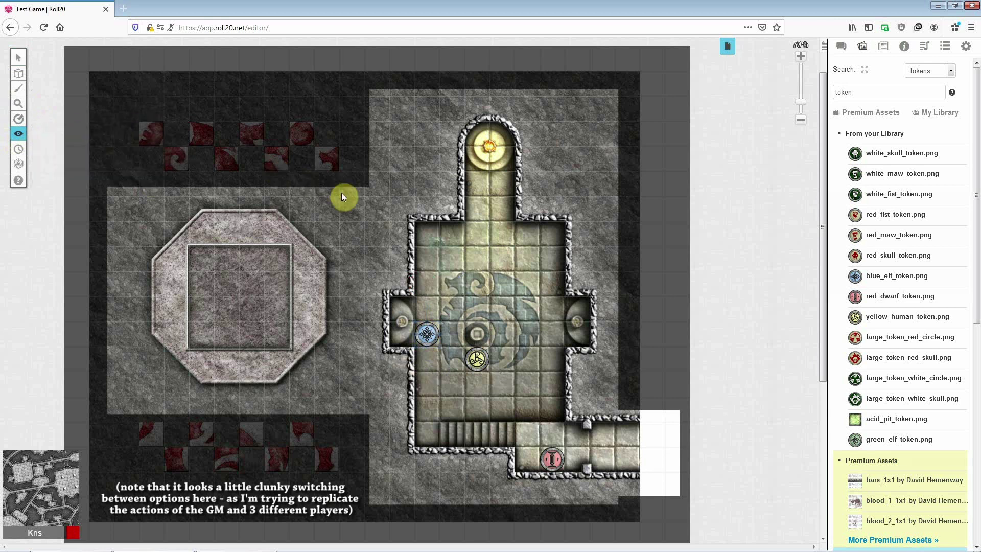
{"action": "left_click_drag", "start_coordinate": [381, 195], "coordinate": [109, 88]}
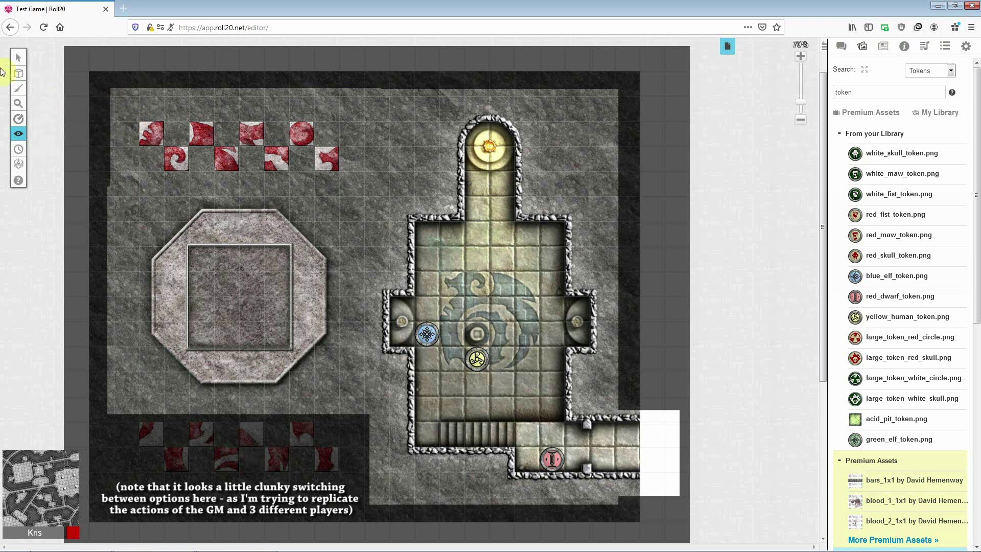
Step: Move the red dwarf token beside the chamber's east alcove and reveal the fog over the puzzle pieces below the octagonal frame
{"action": "mouse_move", "coordinate": [16, 58]}
{"action": "left_click", "coordinate": [60, 50]}
{"action": "left_click_drag", "start_coordinate": [552, 458], "coordinate": [552, 336]}
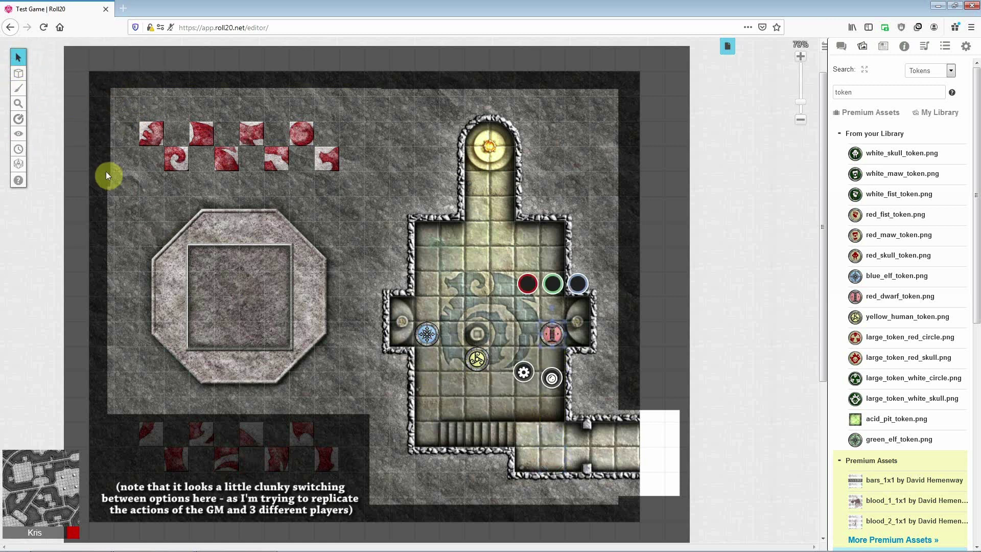
{"action": "mouse_move", "coordinate": [20, 128]}
{"action": "left_click", "coordinate": [41, 134]}
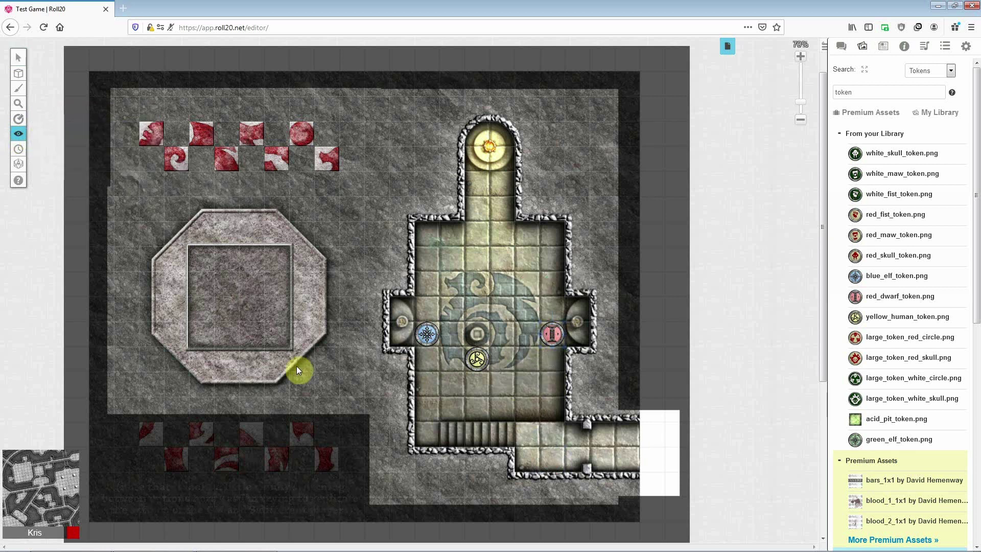
{"action": "left_click_drag", "start_coordinate": [389, 402], "coordinate": [115, 510]}
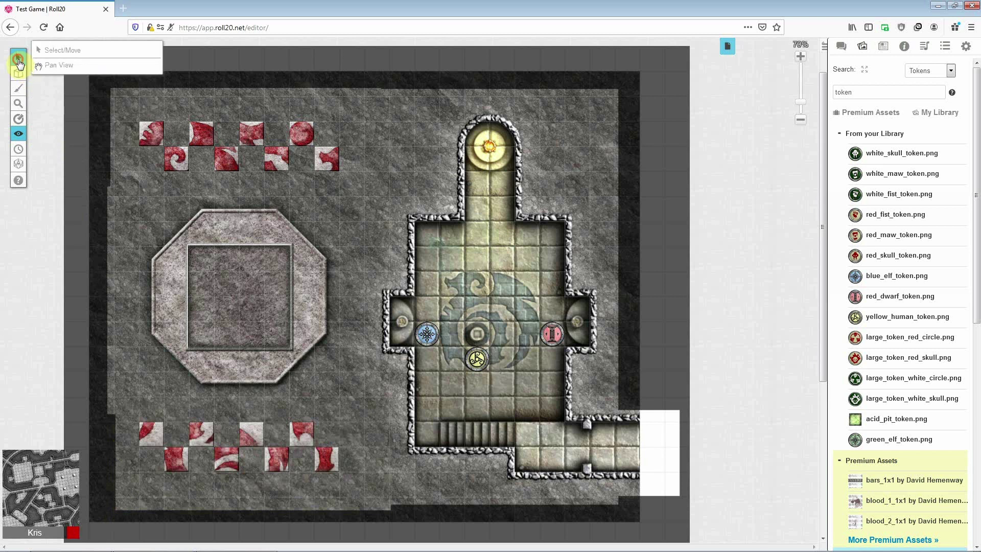
Step: Place three of the upper puzzle pieces in the first three cells of the octagonal frame's top row
{"action": "left_click", "coordinate": [18, 58]}
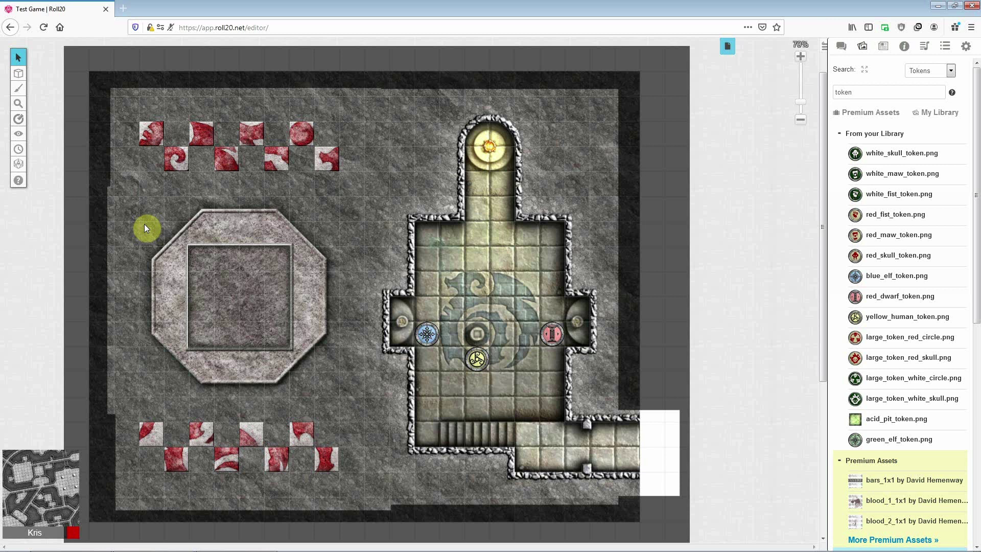
{"action": "left_click_drag", "start_coordinate": [332, 153], "coordinate": [199, 258]}
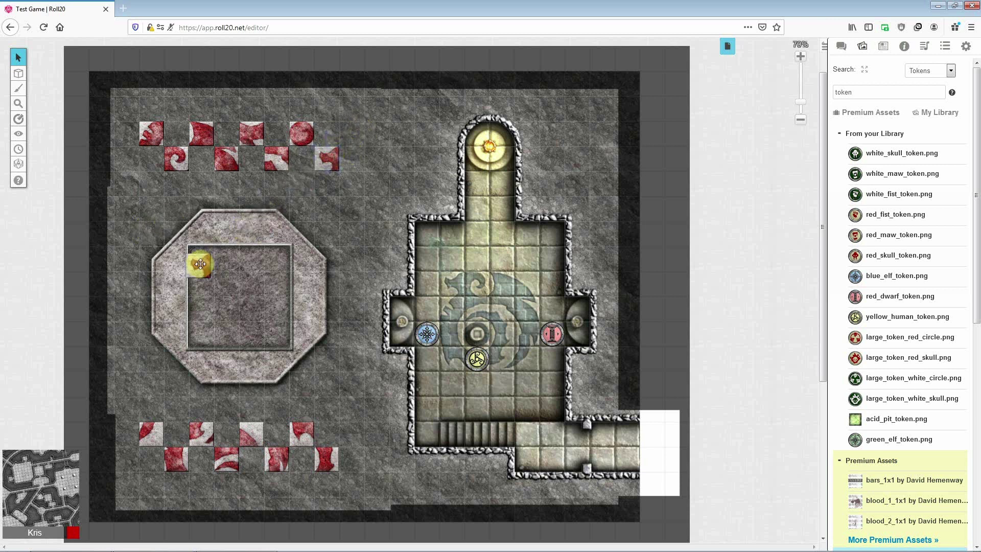
{"action": "left_click_drag", "start_coordinate": [181, 162], "coordinate": [225, 258]}
{"action": "left_click_drag", "start_coordinate": [213, 148], "coordinate": [250, 258]}
Step: Place the round piece in the third row's second cell and fill the top row's last cell and the second row's first, third and fourth cells
{"action": "left_click_drag", "start_coordinate": [300, 136], "coordinate": [226, 309]}
{"action": "left_click_drag", "start_coordinate": [163, 137], "coordinate": [202, 282]}
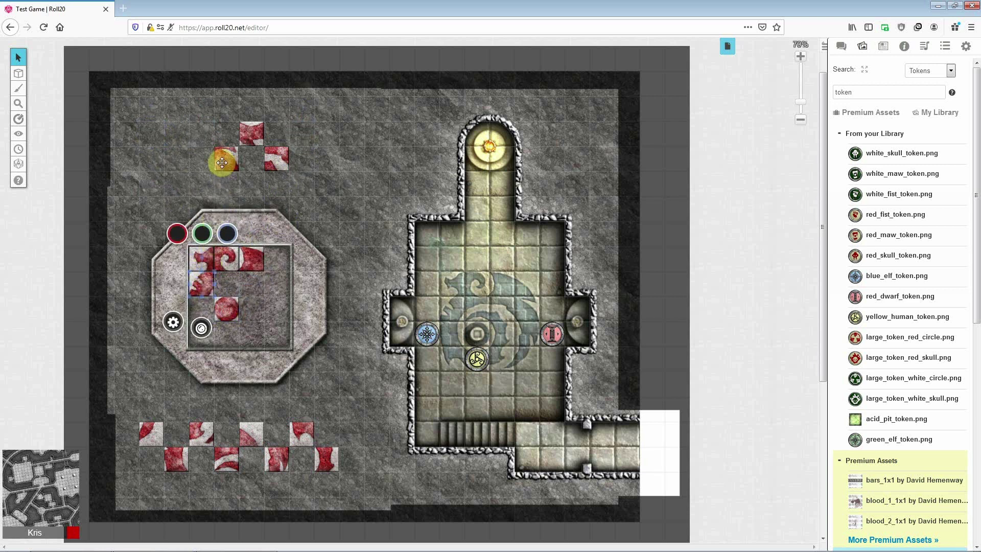
{"action": "left_click_drag", "start_coordinate": [219, 158], "coordinate": [272, 193]}
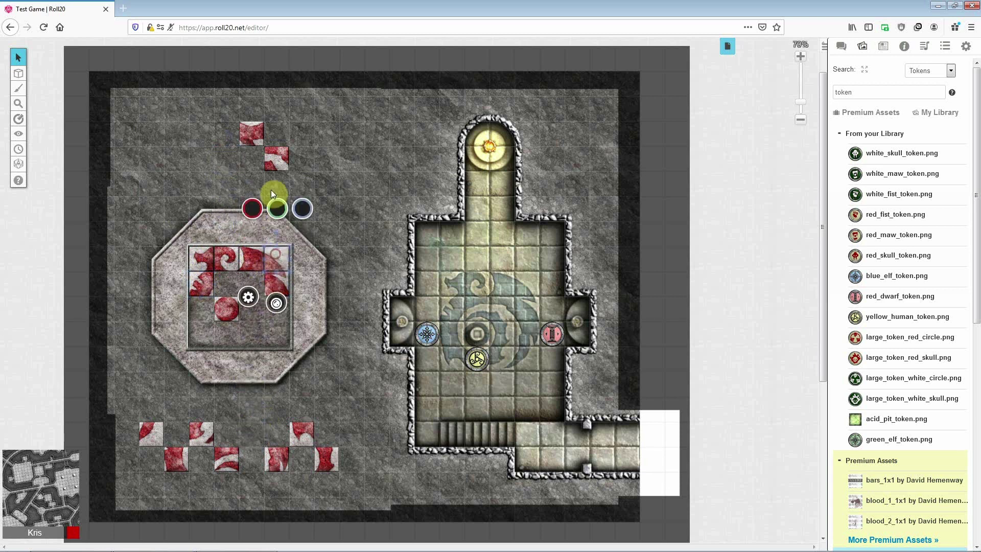
{"action": "left_click_drag", "start_coordinate": [273, 159], "coordinate": [253, 284]}
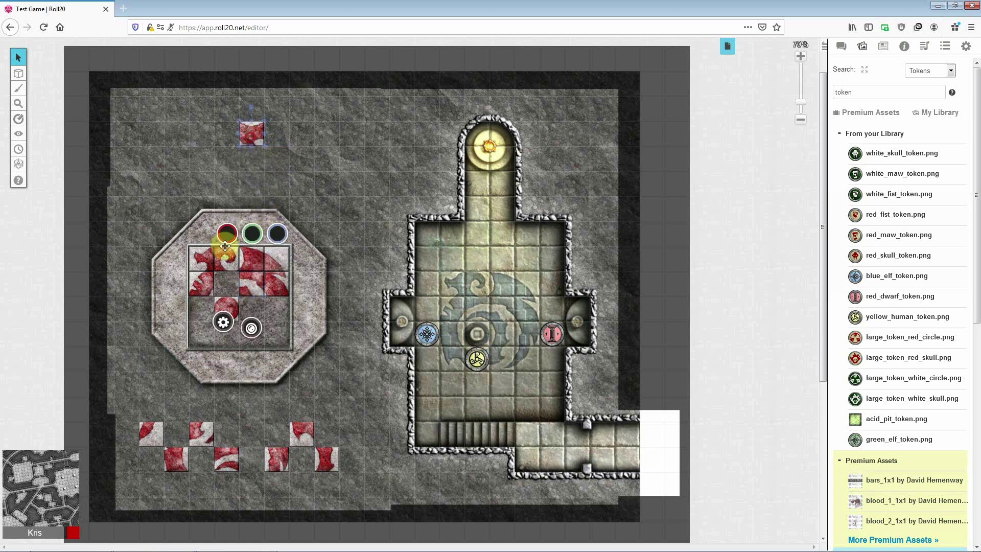
Step: Fill the puzzle frame's bottom row with the last upper piece and the three matching pieces from below the frame
{"action": "left_click", "coordinate": [219, 281]}
{"action": "left_click_drag", "start_coordinate": [210, 325], "coordinate": [227, 338]}
{"action": "left_click", "coordinate": [256, 355]}
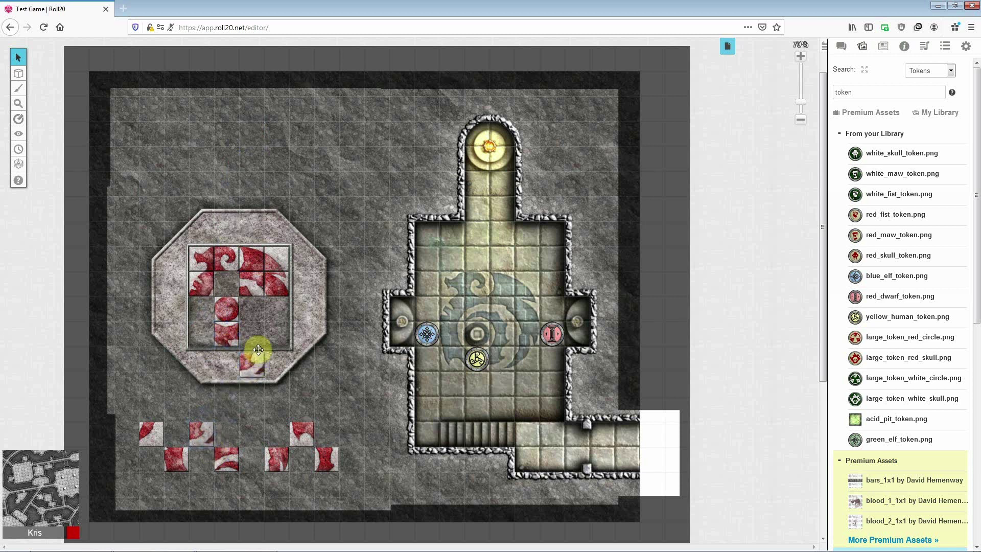
{"action": "left_click", "coordinate": [254, 333]}
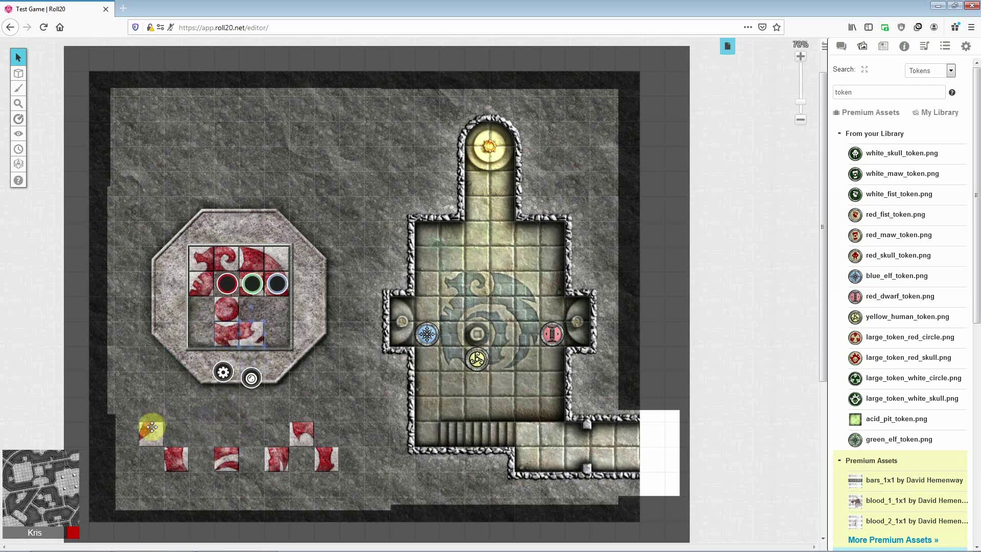
{"action": "left_click_drag", "start_coordinate": [152, 427], "coordinate": [276, 334]}
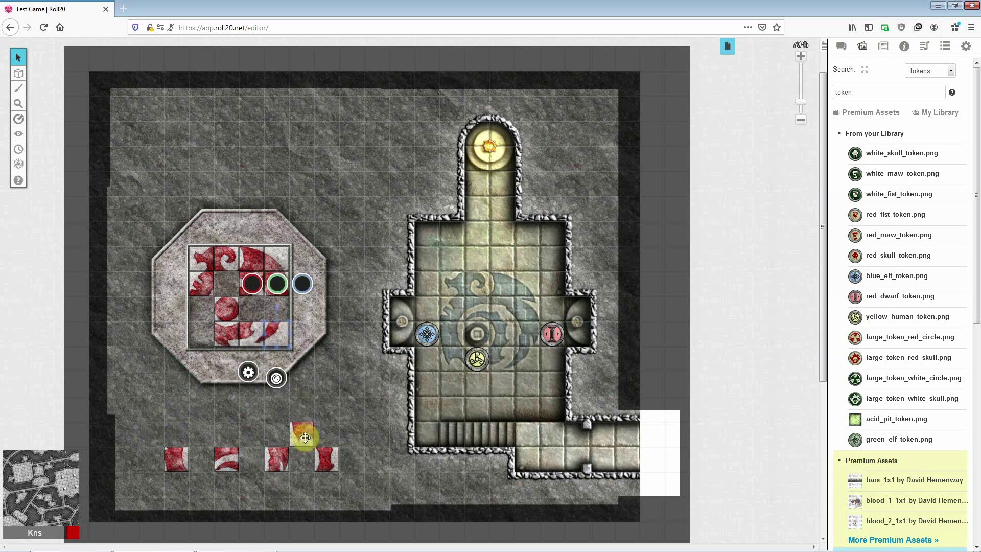
{"action": "left_click_drag", "start_coordinate": [305, 438], "coordinate": [204, 338]}
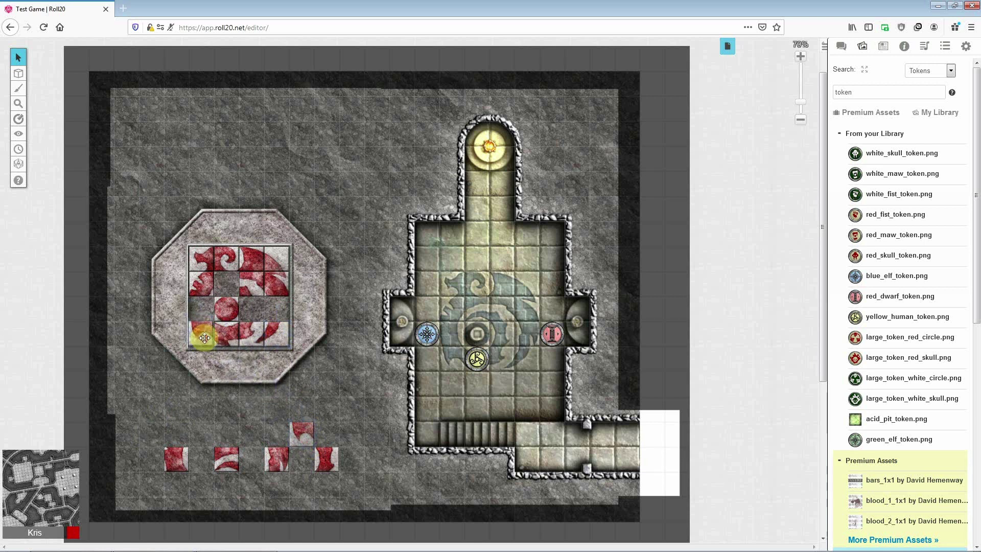
Step: Complete the dragon image by placing the last four pieces in the second row's second cell and the third row's remaining cells
{"action": "left_click_drag", "start_coordinate": [179, 447], "coordinate": [203, 310]}
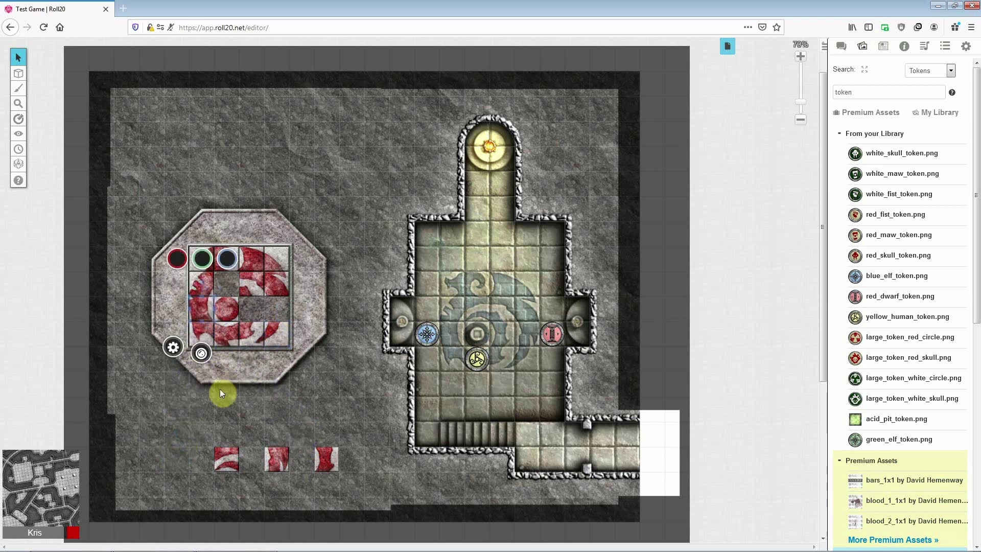
{"action": "left_click_drag", "start_coordinate": [230, 450], "coordinate": [226, 284]}
{"action": "left_click_drag", "start_coordinate": [276, 457], "coordinate": [278, 312]}
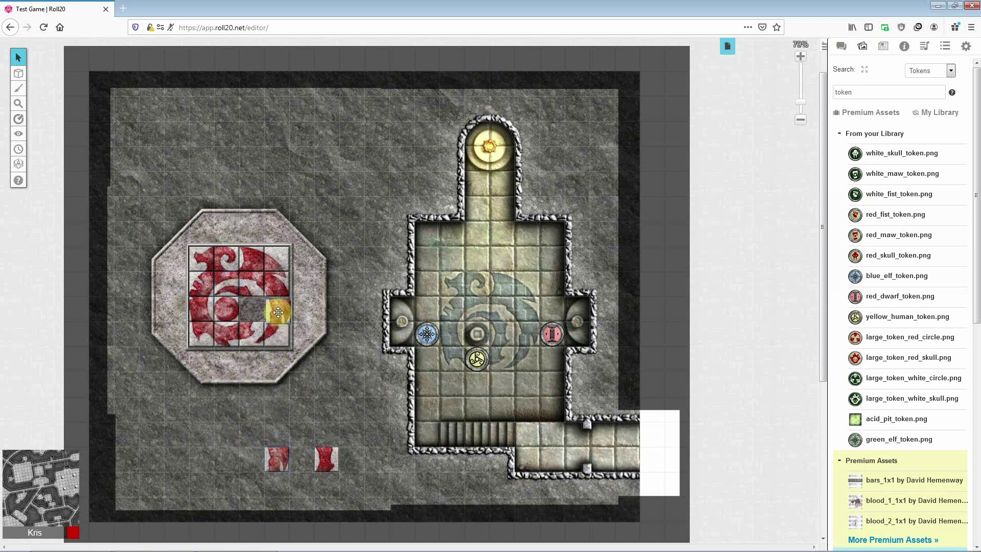
{"action": "left_click_drag", "start_coordinate": [327, 459], "coordinate": [253, 305]}
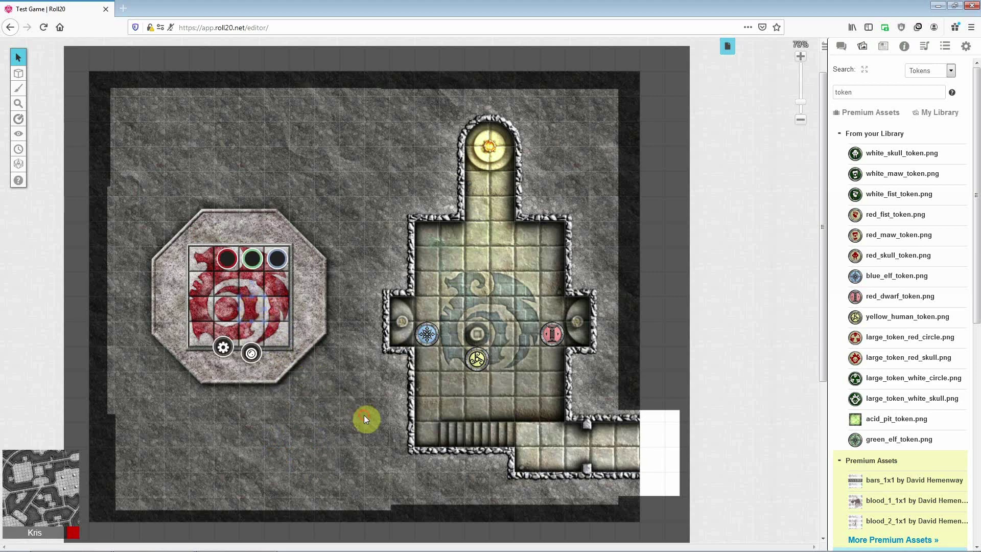